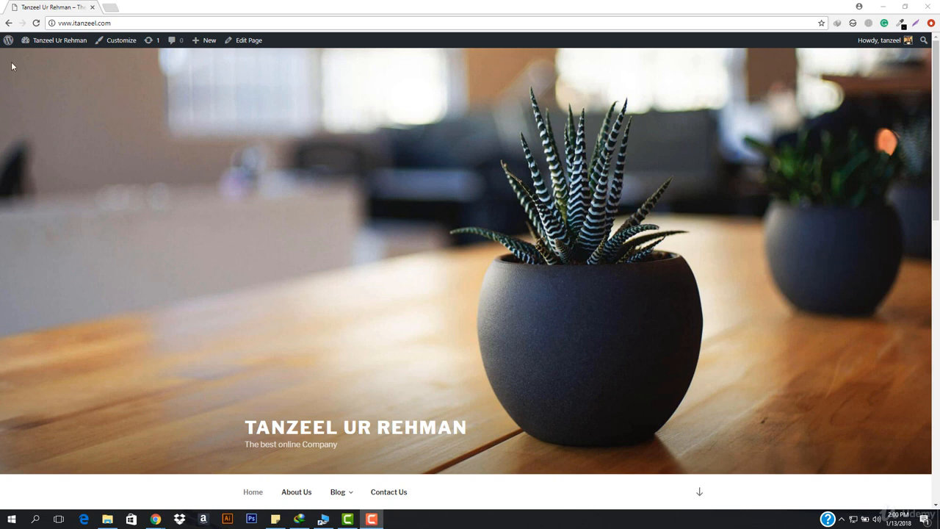
# Go to the WordPress admin dashboard and open the list of installed plugins
pyautogui.moveTo(33, 41)
pyautogui.click(42, 57)
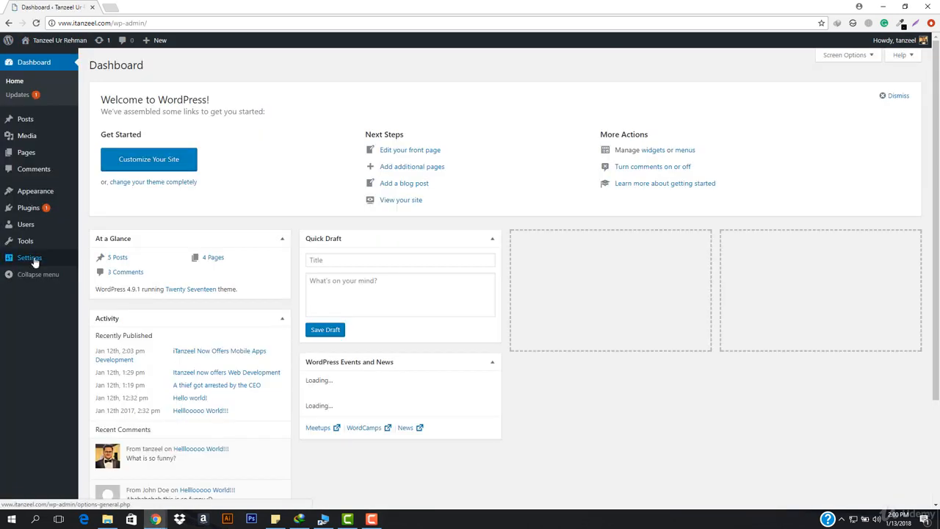
pyautogui.moveTo(29, 208)
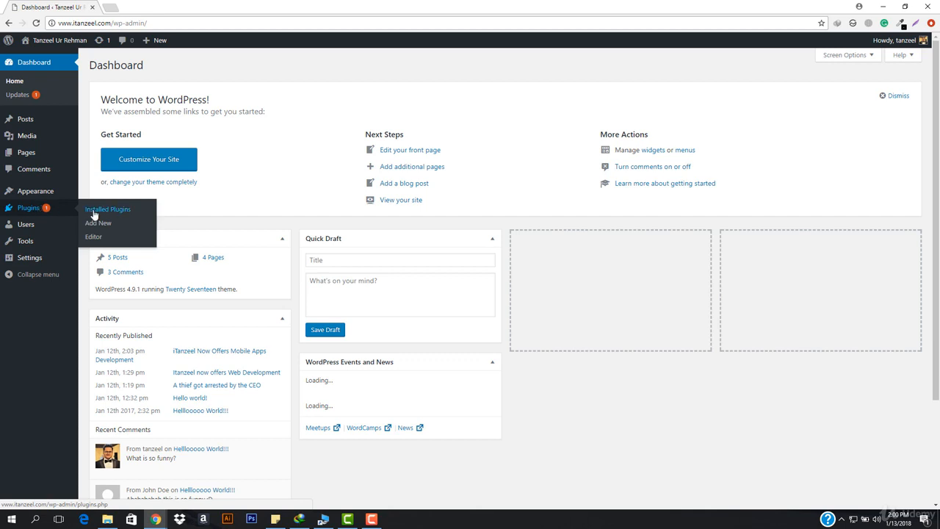
pyautogui.click(94, 213)
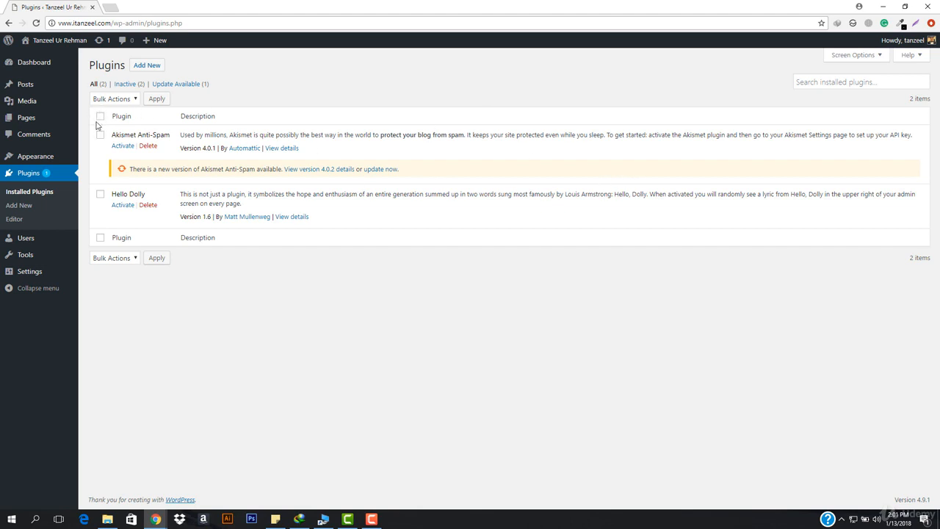
# Bulk delete both installed plugins, Akismet Anti-Spam and Hello Dolly, and confirm the deletion
pyautogui.click(126, 98)
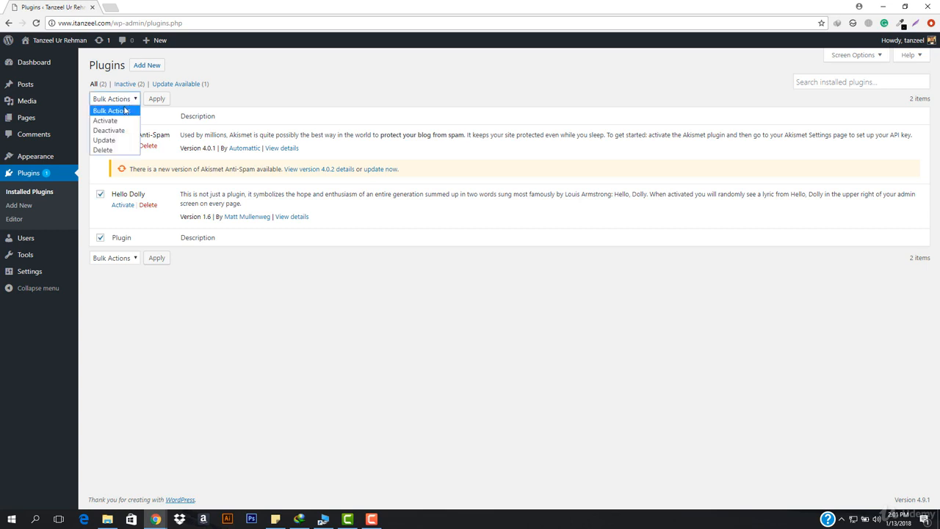
pyautogui.click(113, 151)
pyautogui.click(156, 98)
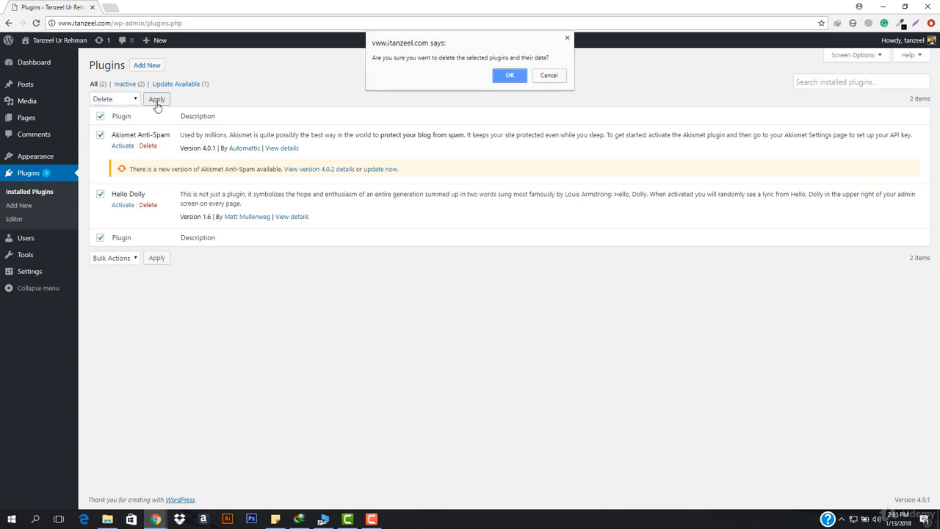
pyautogui.click(510, 75)
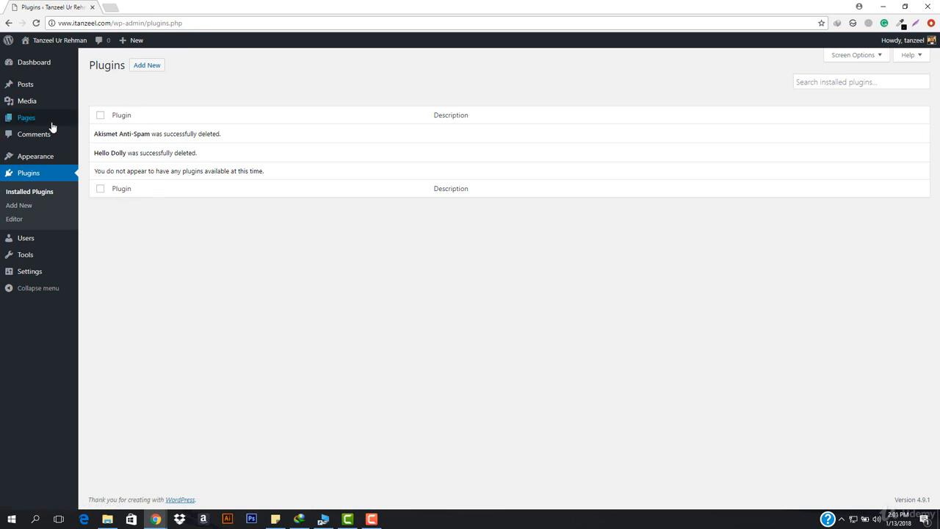
# Open the live site in a new browser tab and view its Home, About Us and Contact Us pages
pyautogui.moveTo(63, 48)
pyautogui.rightClick(41, 60)
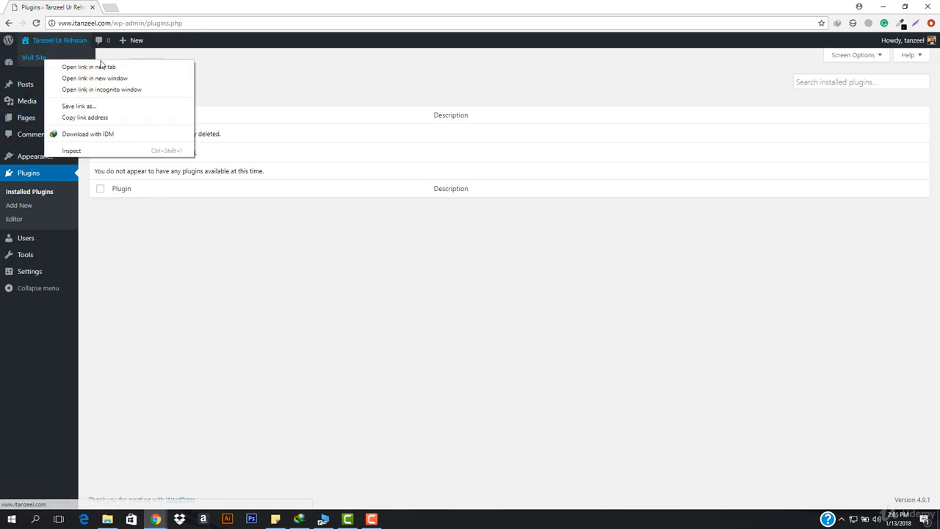
pyautogui.click(88, 67)
pyautogui.click(140, 7)
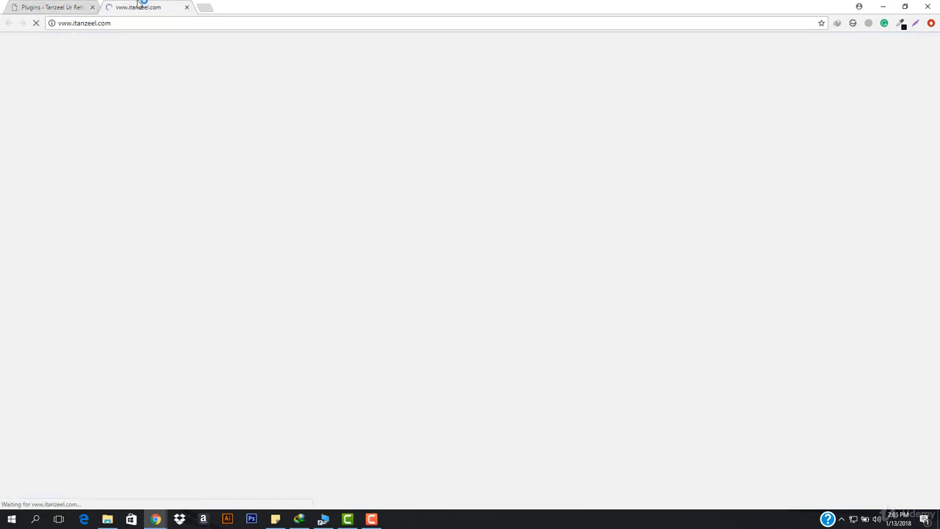
pyautogui.scroll(-10, 477, 290)
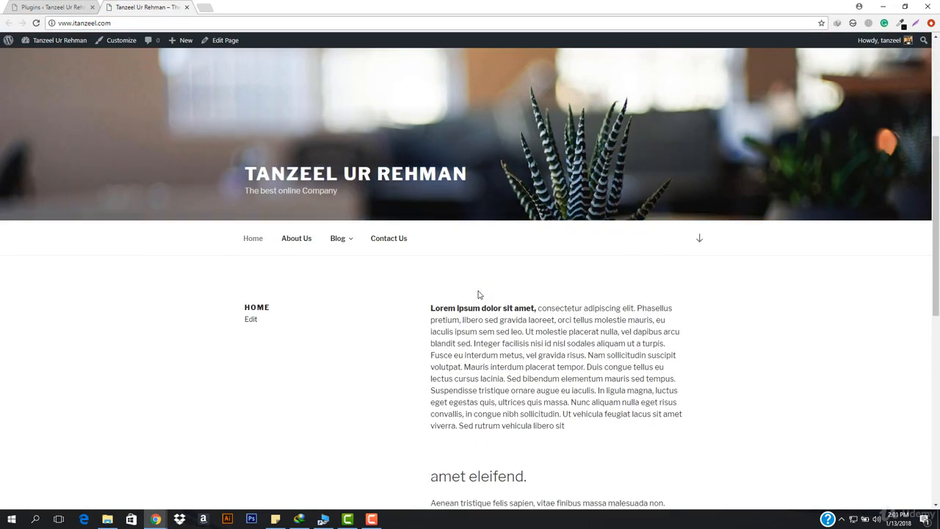
pyautogui.scroll(3, 475, 290)
pyautogui.click(296, 68)
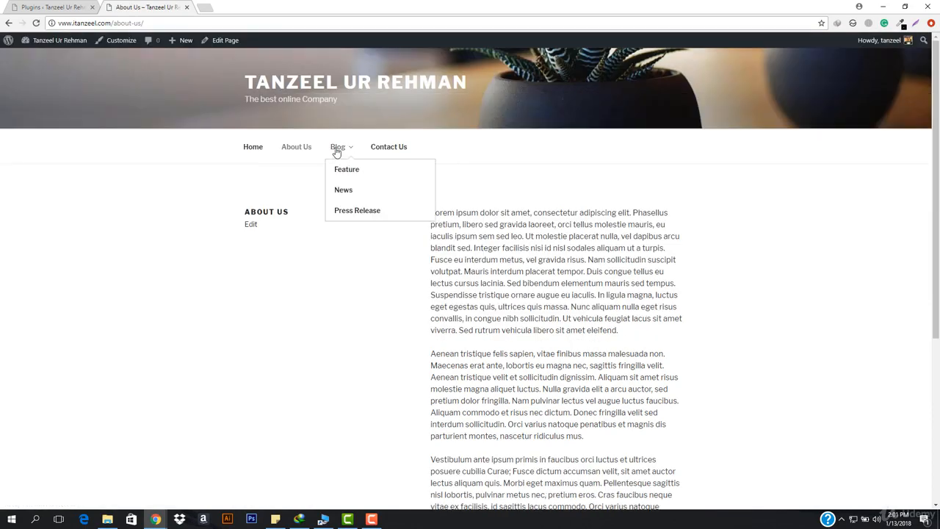
pyautogui.click(401, 149)
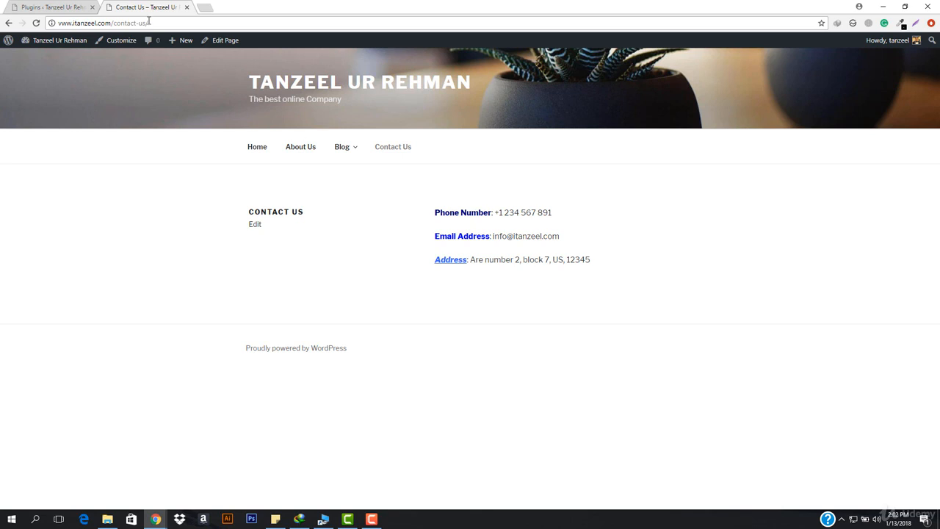
# Return to the plugins admin page and open the popular plugins available for adding
pyautogui.click(60, 6)
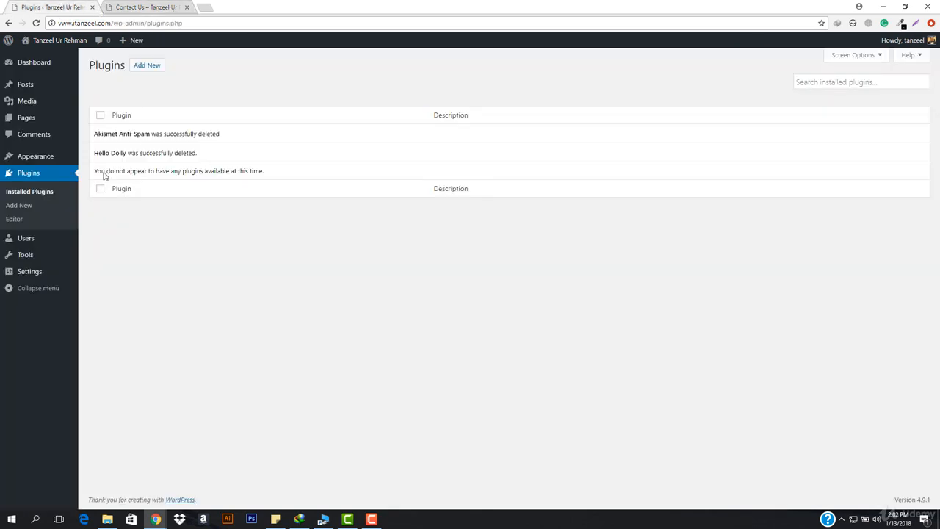
pyautogui.click(146, 66)
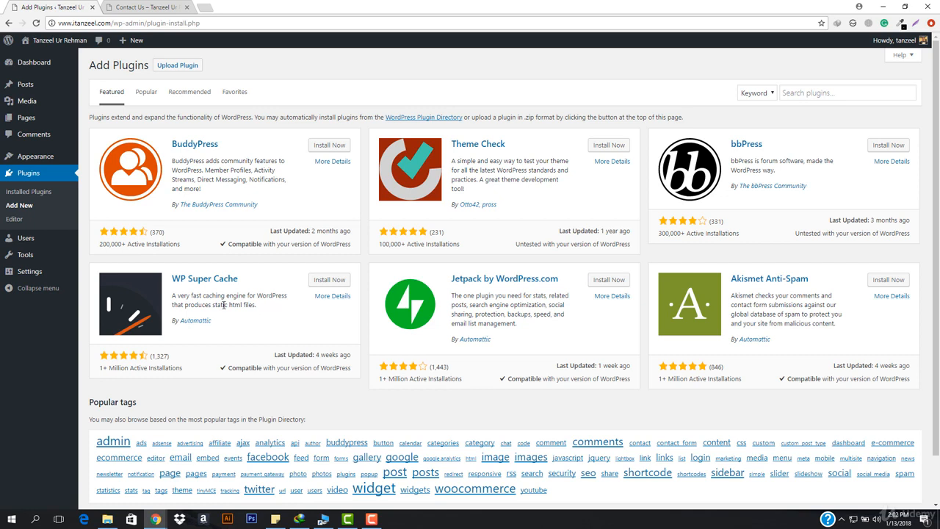
pyautogui.click(139, 102)
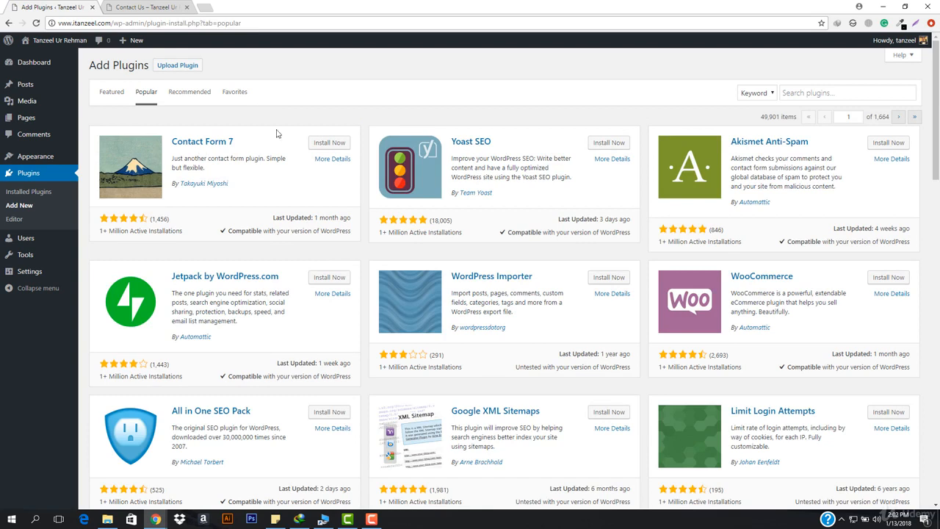
# Check the Contact Us page once more and browse the popular plugins for ones that suit the site
pyautogui.click(152, 6)
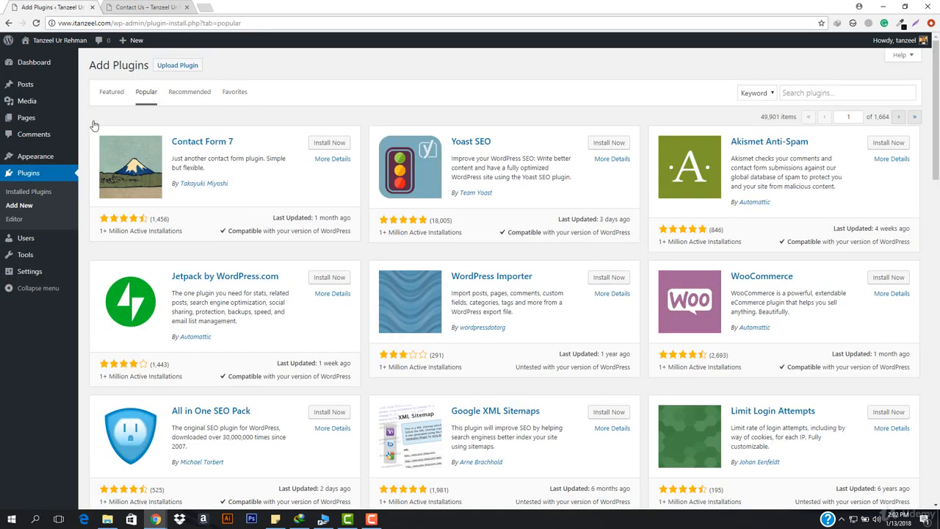
pyautogui.click(51, 8)
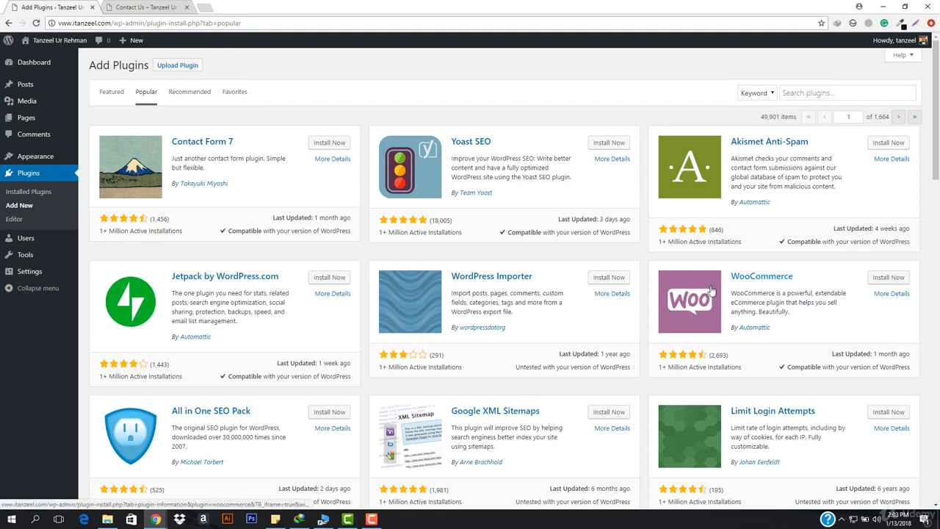
pyautogui.scroll(-2, 484, 400)
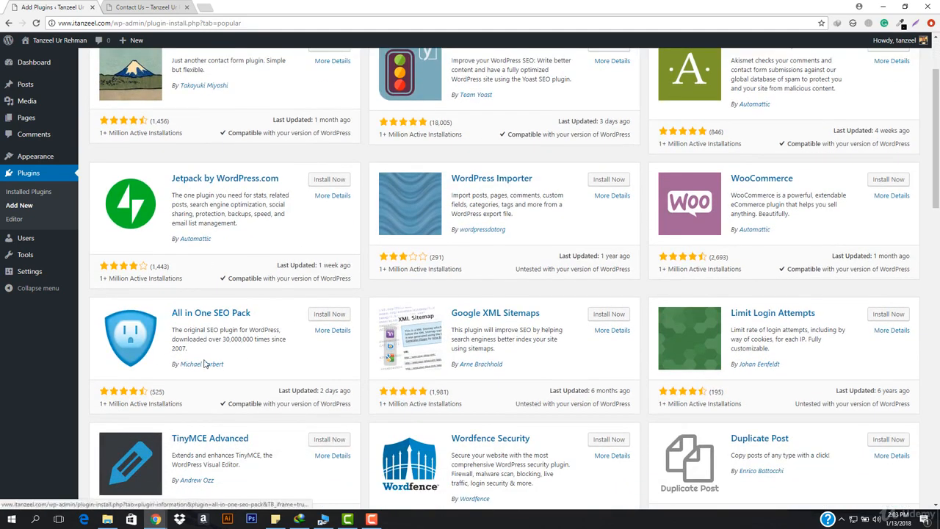
pyautogui.scroll(-1, 253, 328)
pyautogui.scroll(-1, 249, 332)
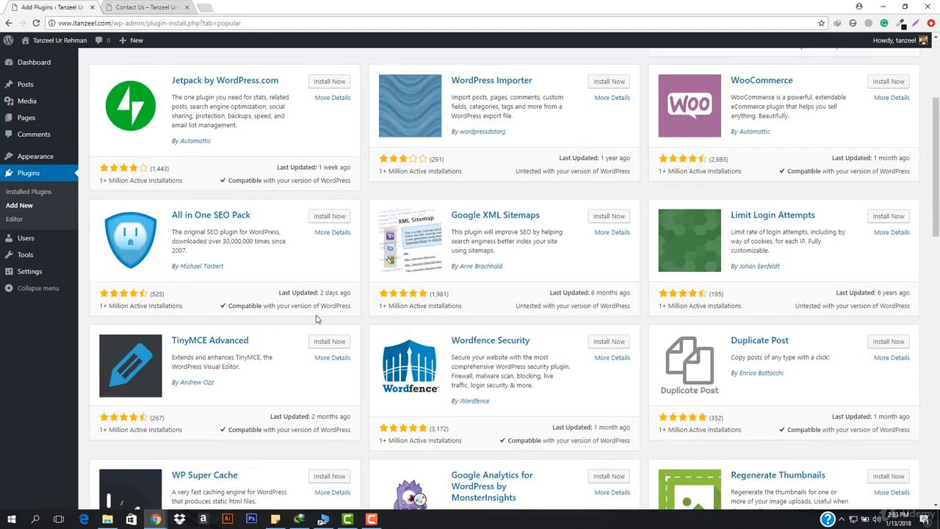
pyautogui.scroll(3, 315, 319)
pyautogui.scroll(-4, 317, 318)
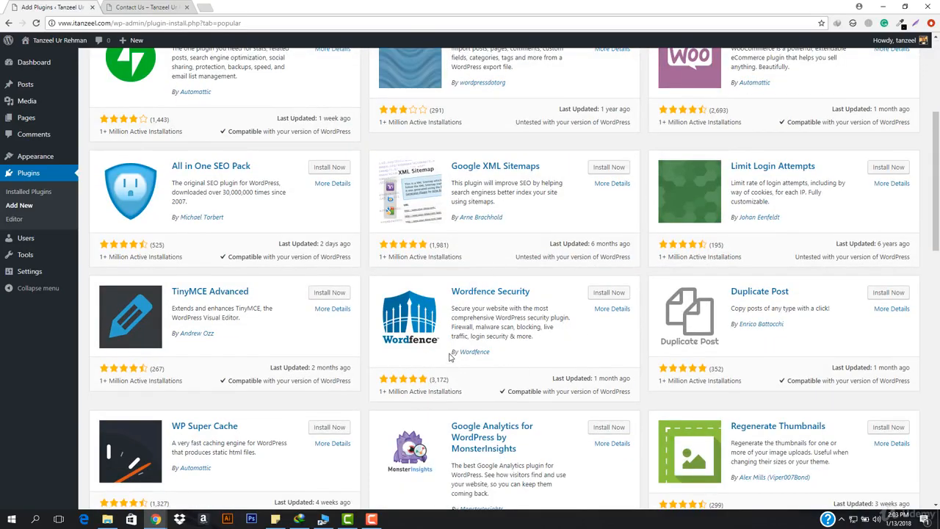
pyautogui.scroll(-5, 450, 357)
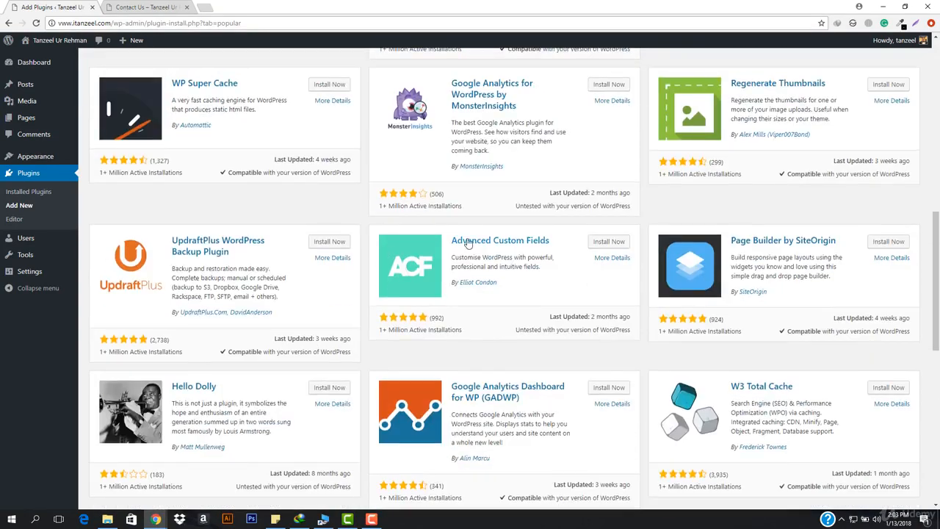
pyautogui.scroll(-1, 779, 253)
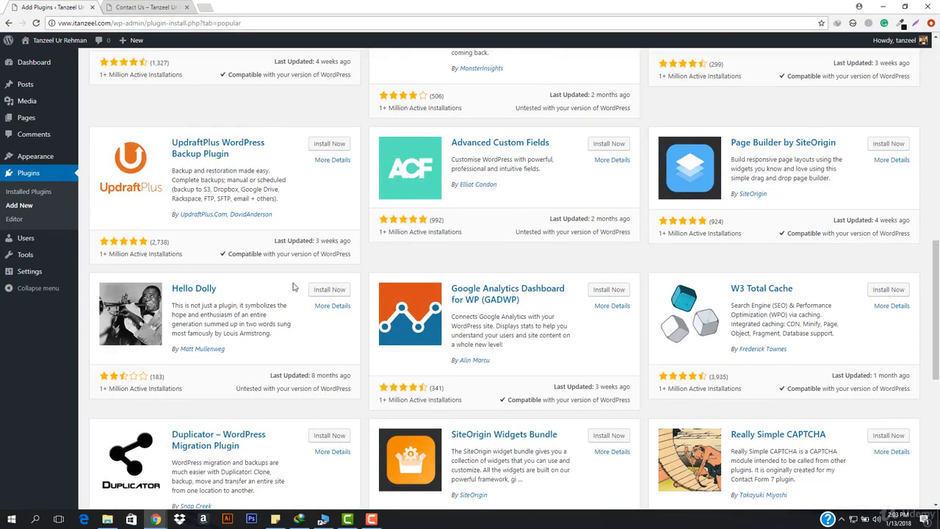
# Install and activate the Contact Form 7 plugin
pyautogui.scroll(10, 186, 373)
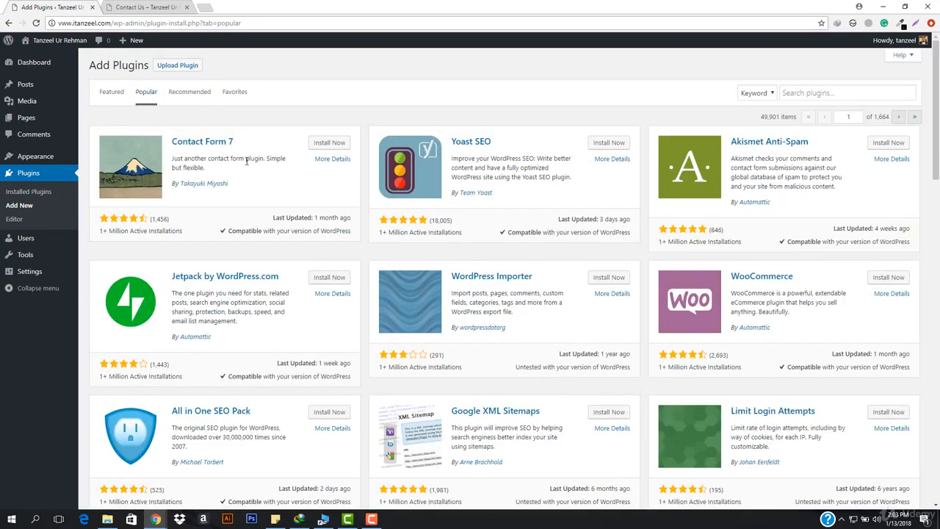
pyautogui.click(323, 144)
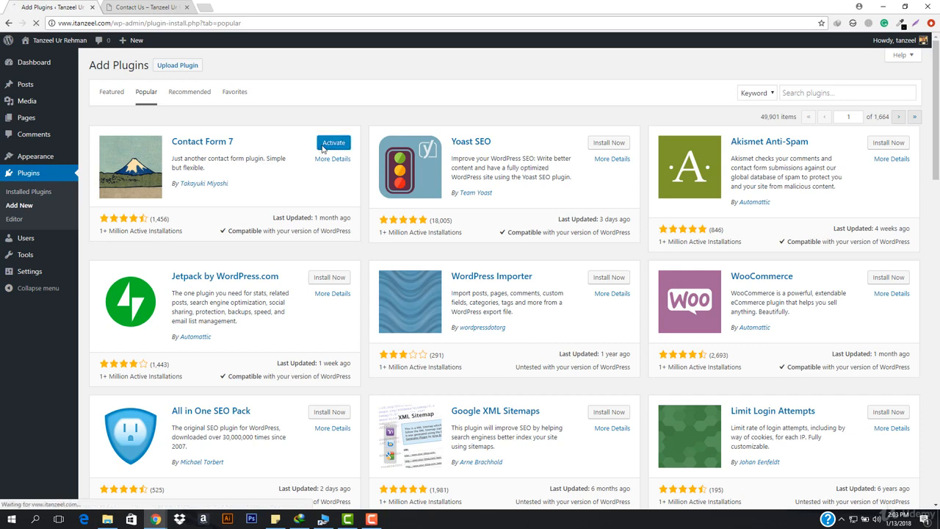
pyautogui.click(322, 146)
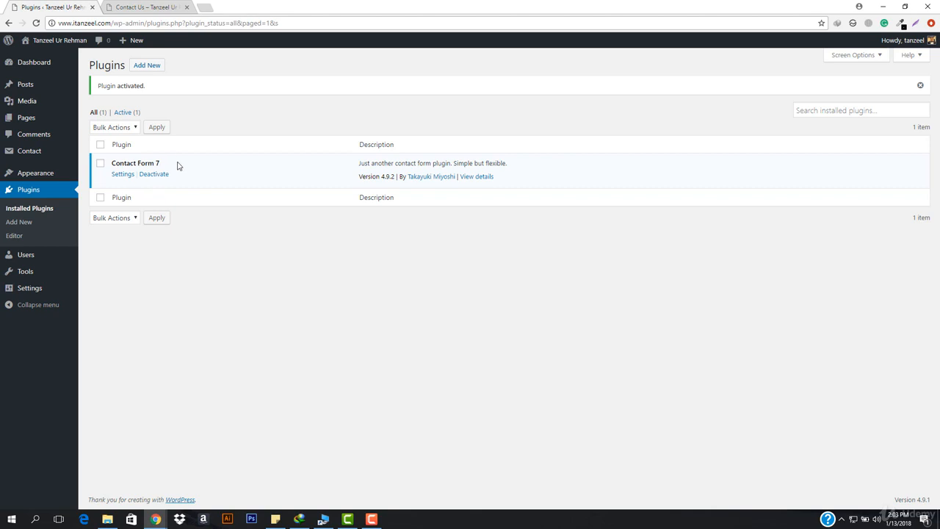
# Open the Contact Form 7 settings and open Contact form 1 for editing
pyautogui.click(124, 177)
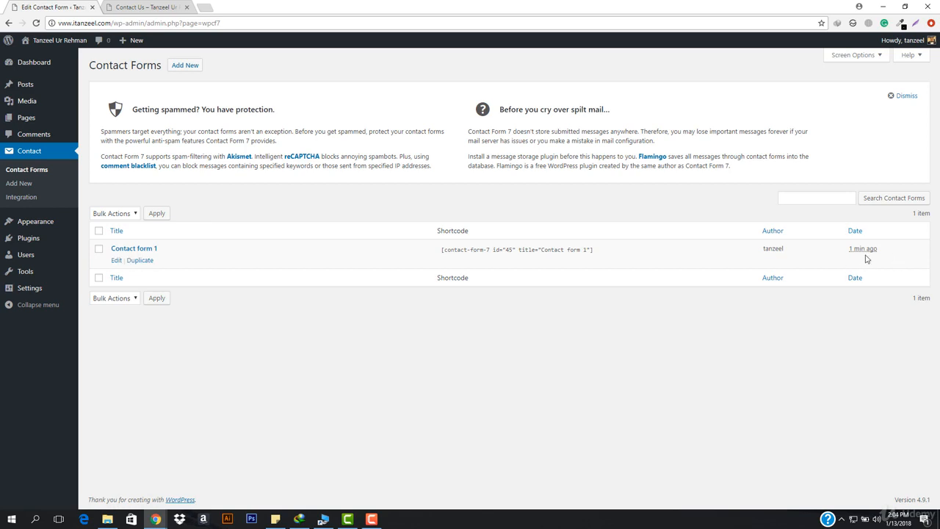
pyautogui.moveTo(868, 245)
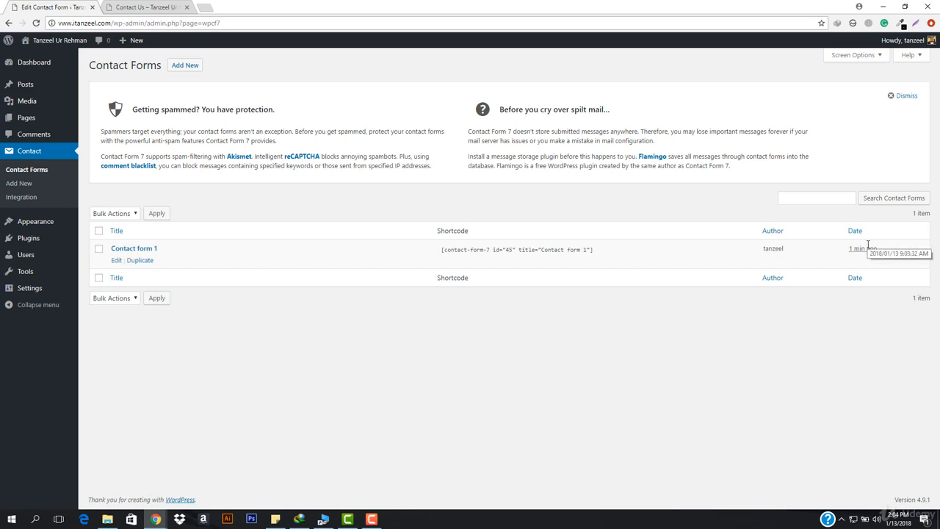
pyautogui.click(117, 261)
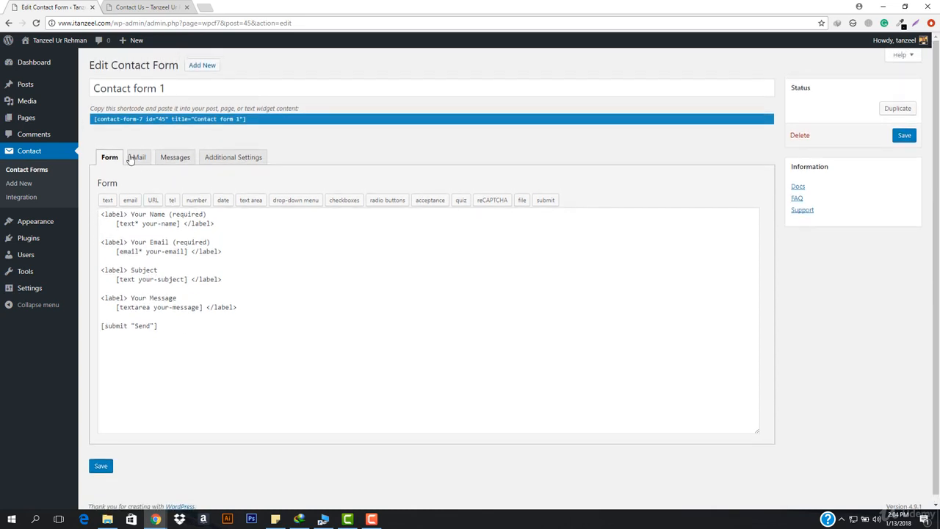
# Examine the form's mail settings, including recipient, sender, subject and message body, and return to the form template
pyautogui.click(136, 159)
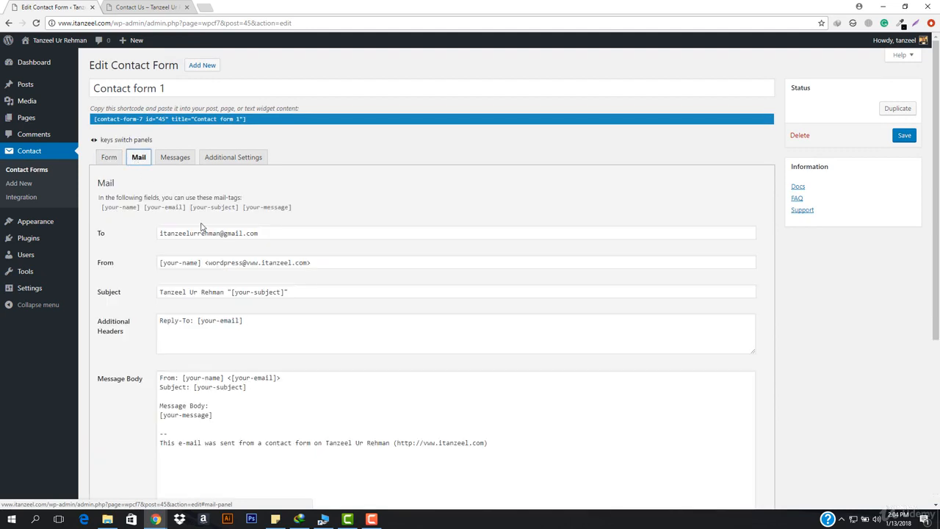
pyautogui.scroll(-1, 174, 213)
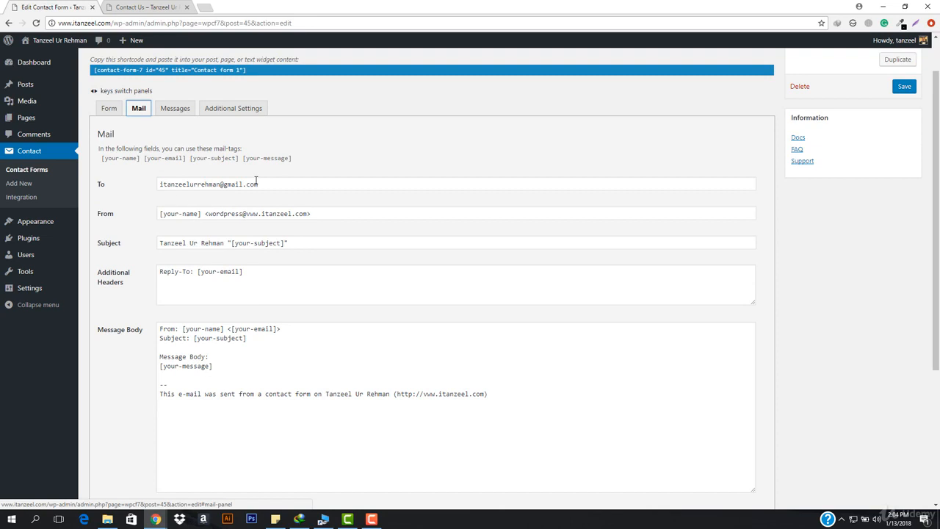
pyautogui.scroll(-3, 252, 346)
pyautogui.scroll(4, 272, 360)
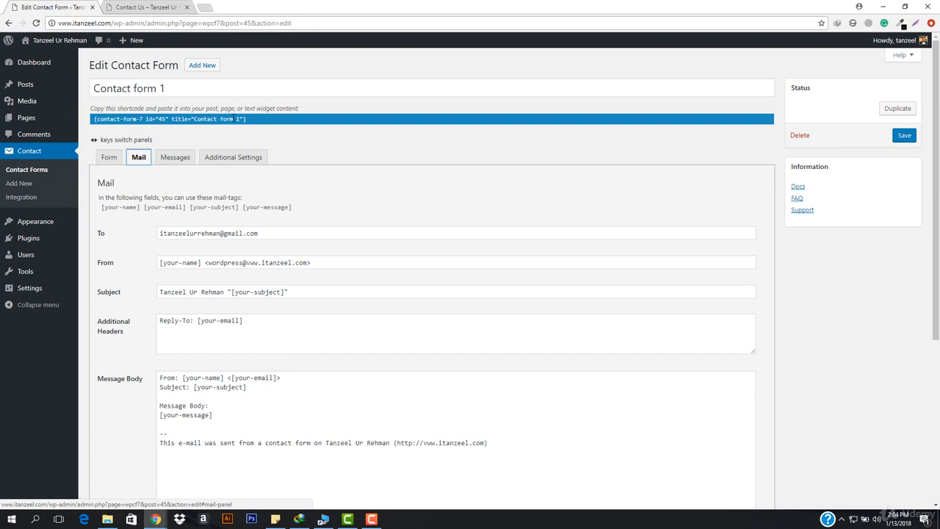
pyautogui.scroll(-2, 265, 257)
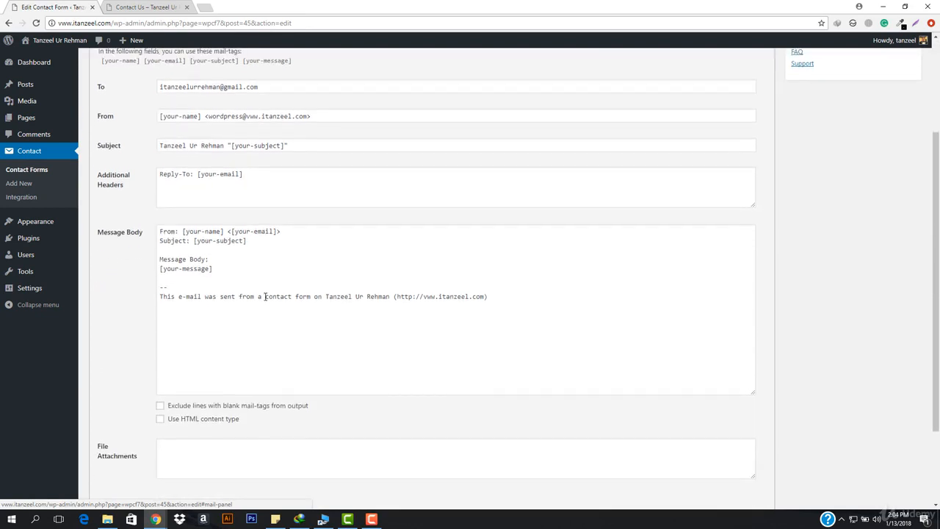
pyautogui.scroll(2, 267, 295)
pyautogui.click(109, 157)
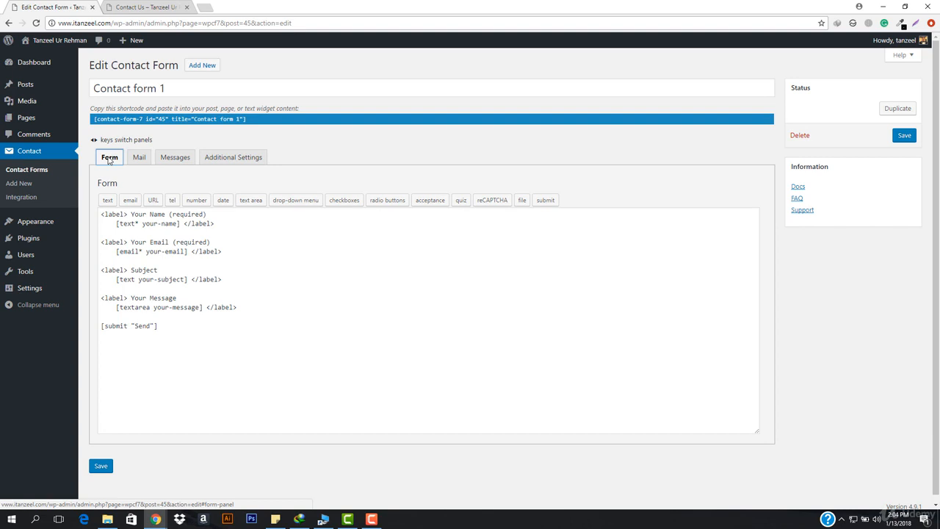
# Copy the shortcode of Contact form 1 and open the site's Contact Us page for editing
pyautogui.click(267, 121)
pyautogui.hotkey('ctrl', 'c')
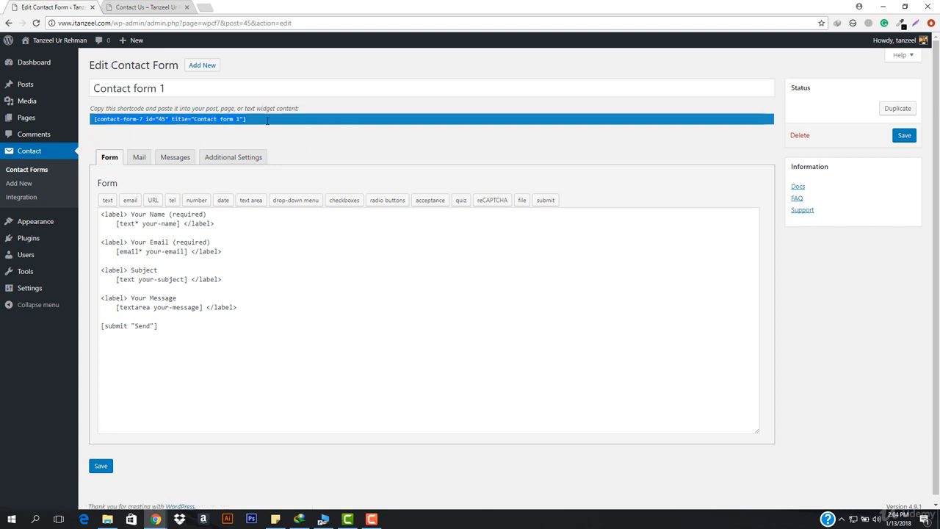
pyautogui.click(147, 6)
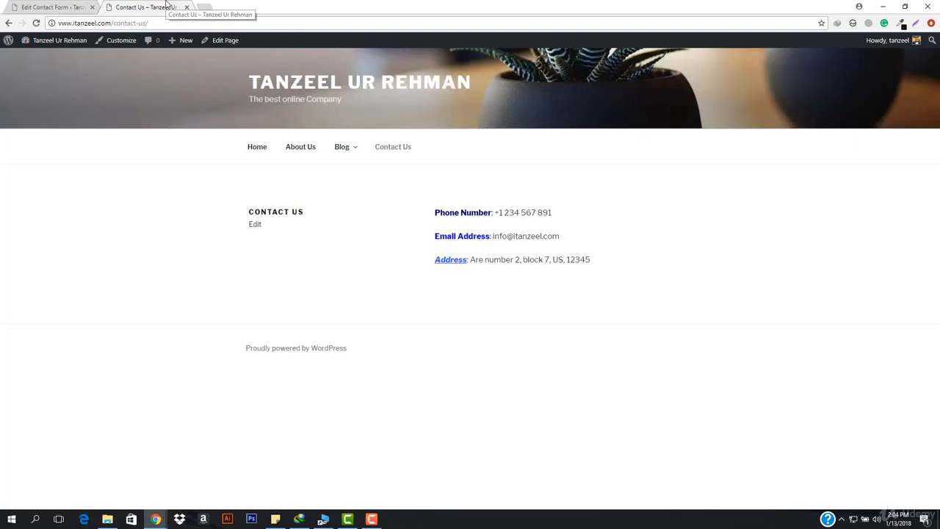
pyautogui.click(228, 44)
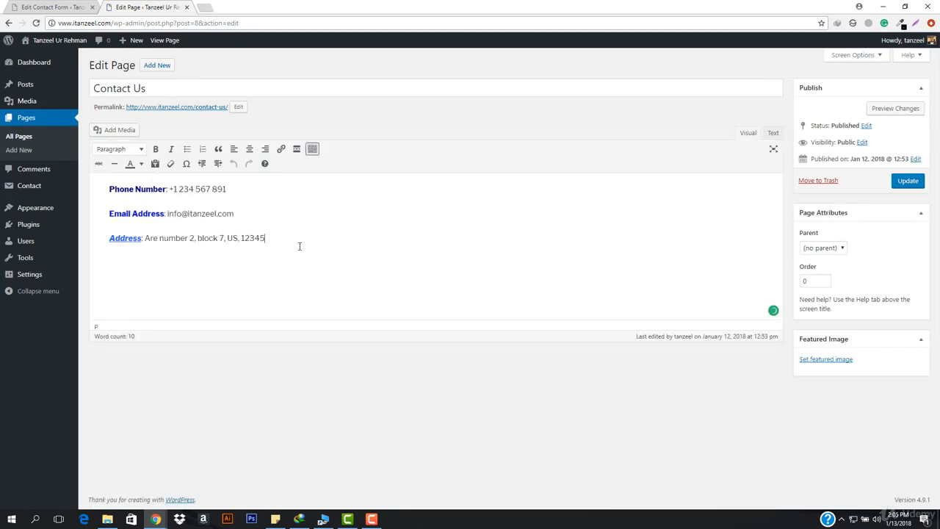
# Paste the copied Contact form 1 shortcode on a new line below the address and update the Contact Us page
pyautogui.hotkey('ctrl', 'v')
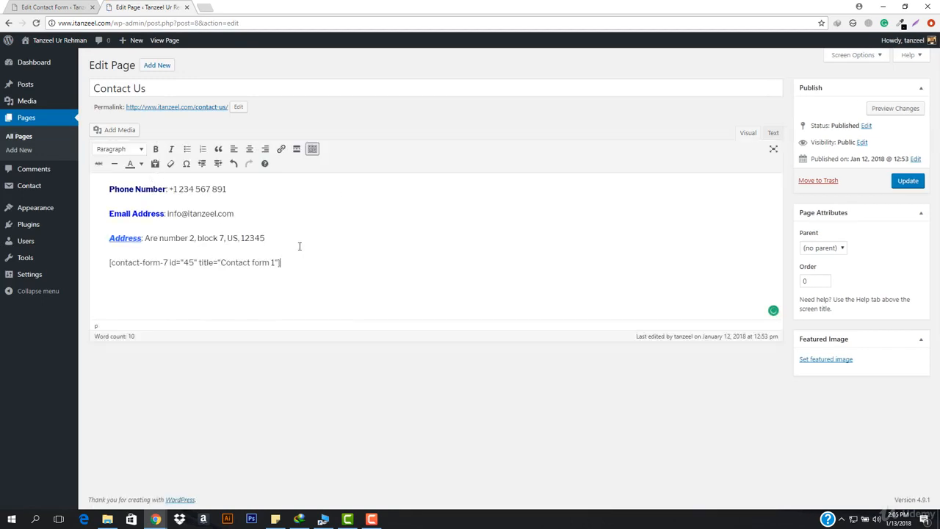
pyautogui.click(910, 182)
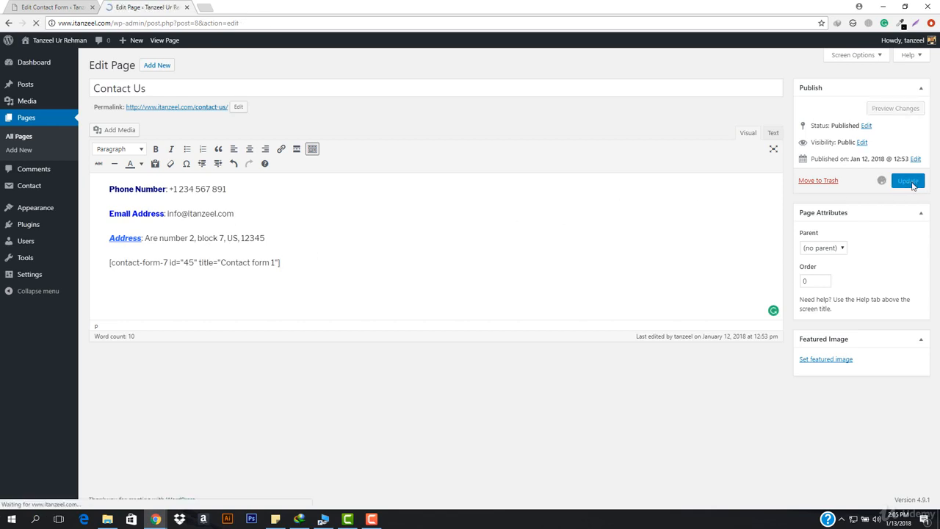
# View the published Contact Us page and look over the fields of its contact form
pyautogui.click(153, 86)
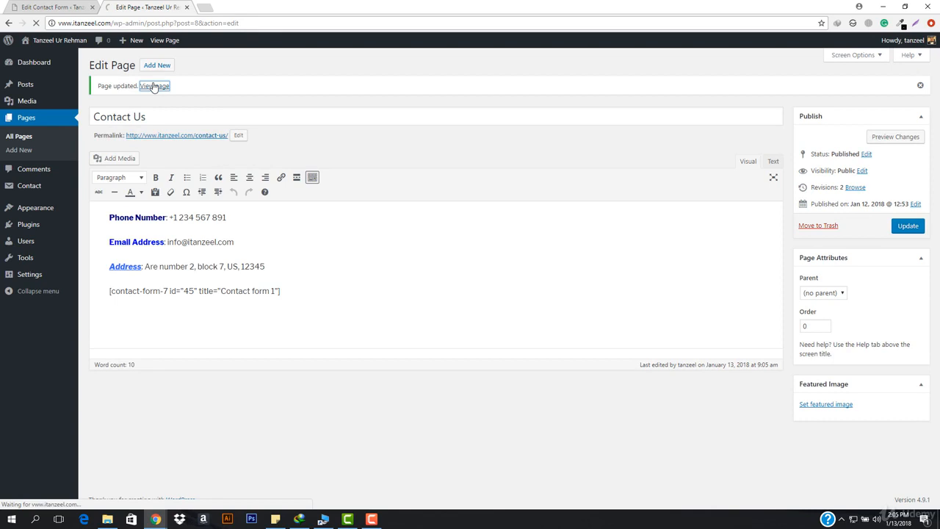
pyautogui.scroll(-3, 429, 198)
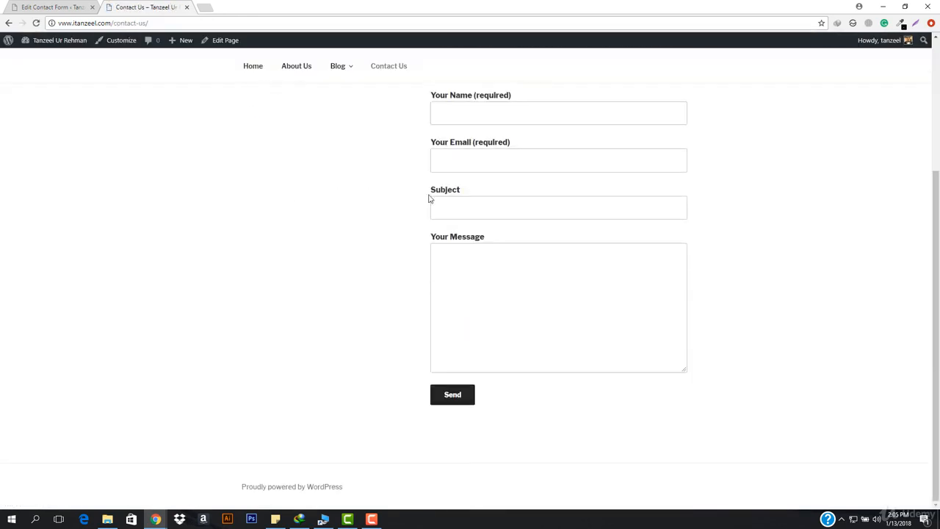
pyautogui.scroll(2, 558, 254)
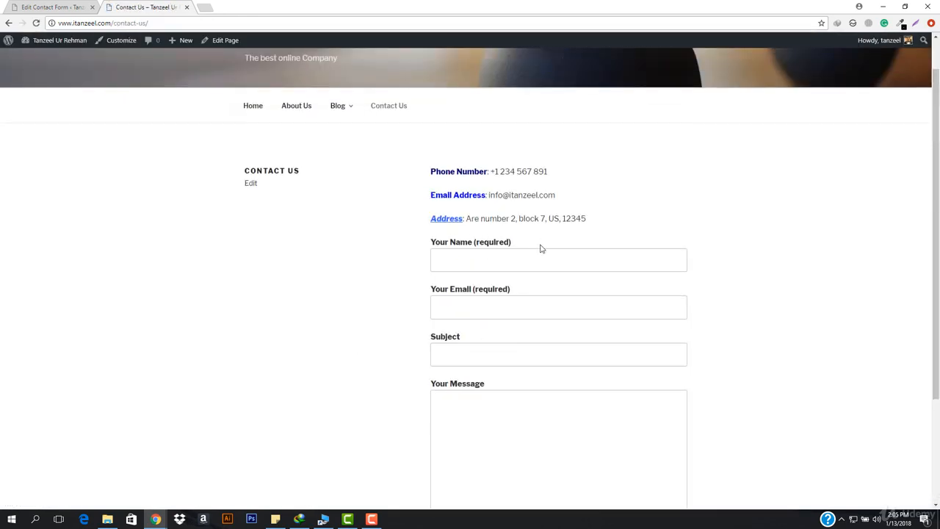
pyautogui.scroll(-1, 552, 260)
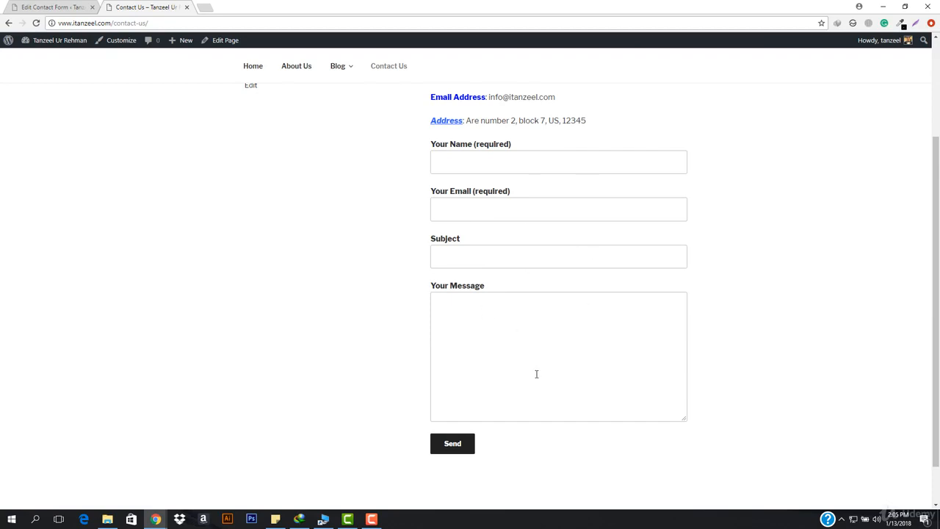
pyautogui.scroll(-1, 536, 371)
pyautogui.scroll(2, 506, 220)
# Fill in the sender's full name and e-mail address in the contact form using the saved autofill entries
pyautogui.click(510, 204)
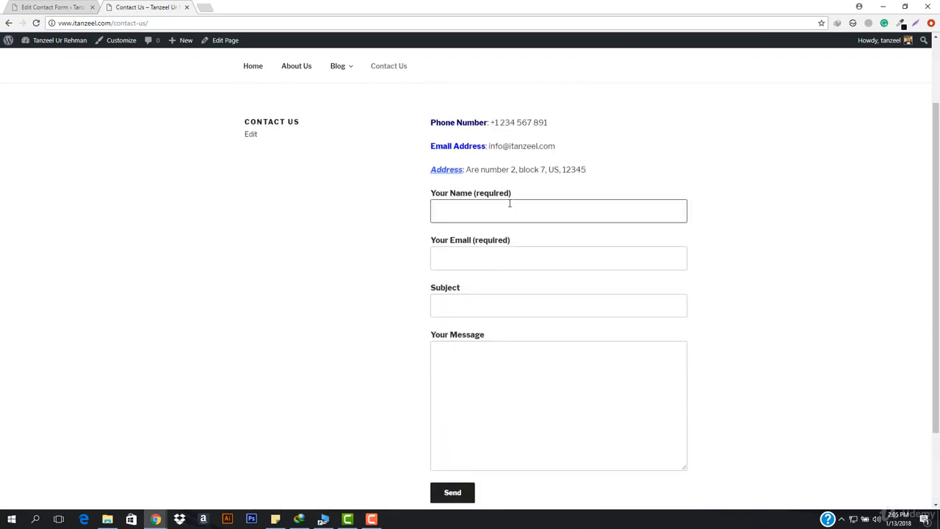
pyautogui.write('T')
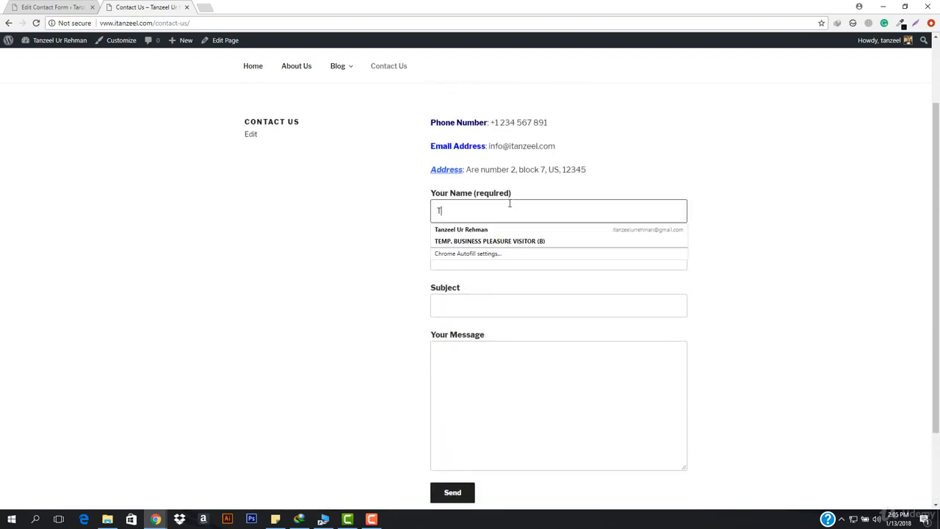
pyautogui.press('Down')
pyautogui.press('Return')
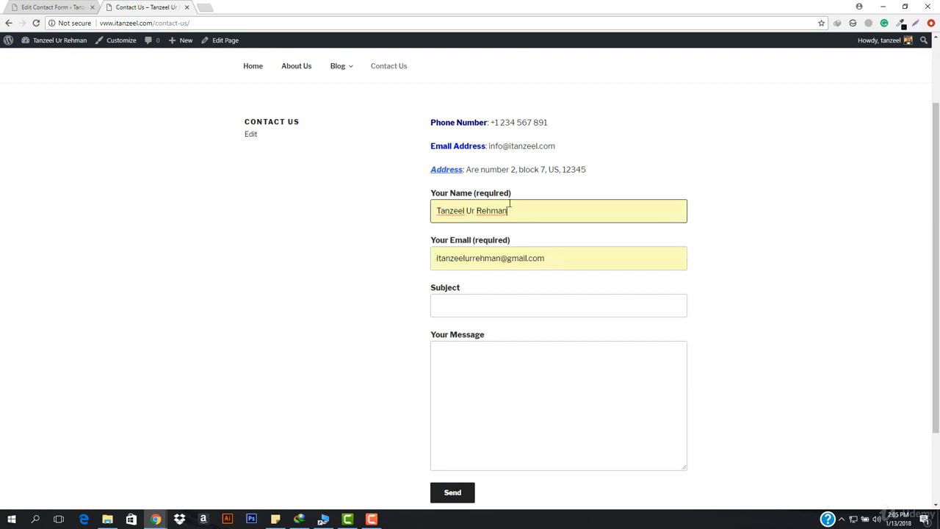
pyautogui.tripleClick(574, 257)
pyautogui.write('tab')
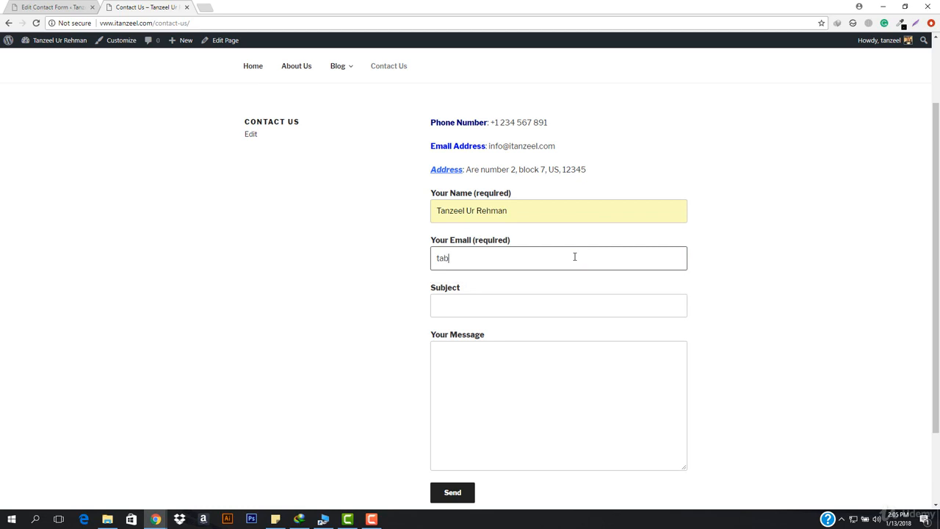
pyautogui.press('BackSpace')
pyautogui.press('Down')
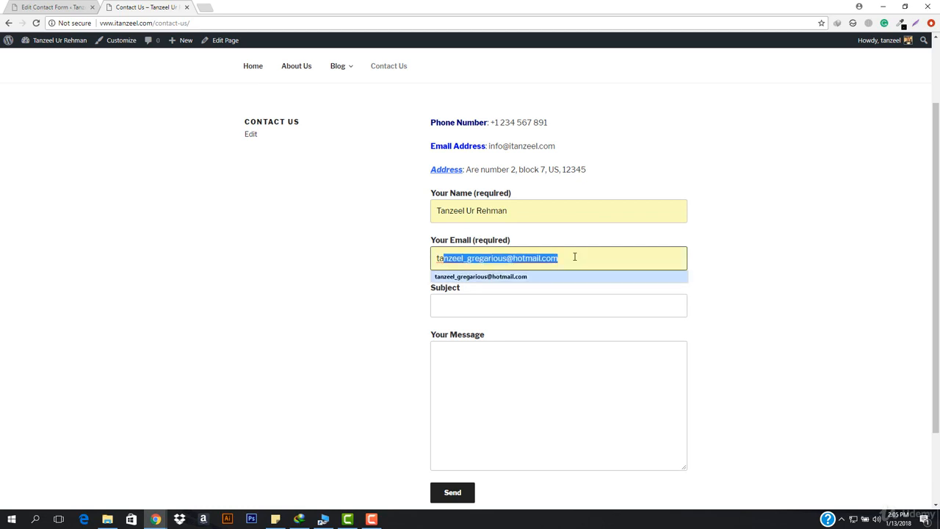
pyautogui.press('Tab')
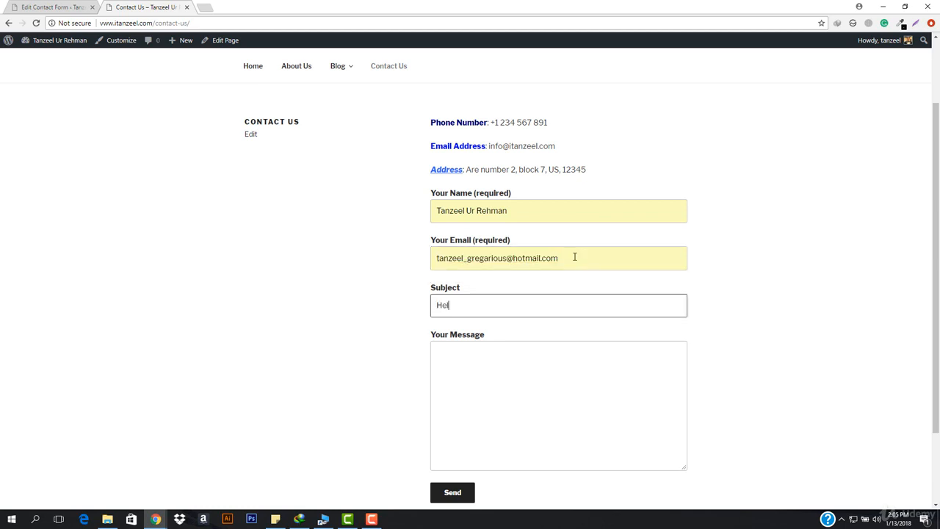
# Enter a greeting as the subject and a message asking for help with the website, and send the contact form
pyautogui.write('Hello Tanzeel')
pyautogui.press('Tab')
pyautogui.write('H')
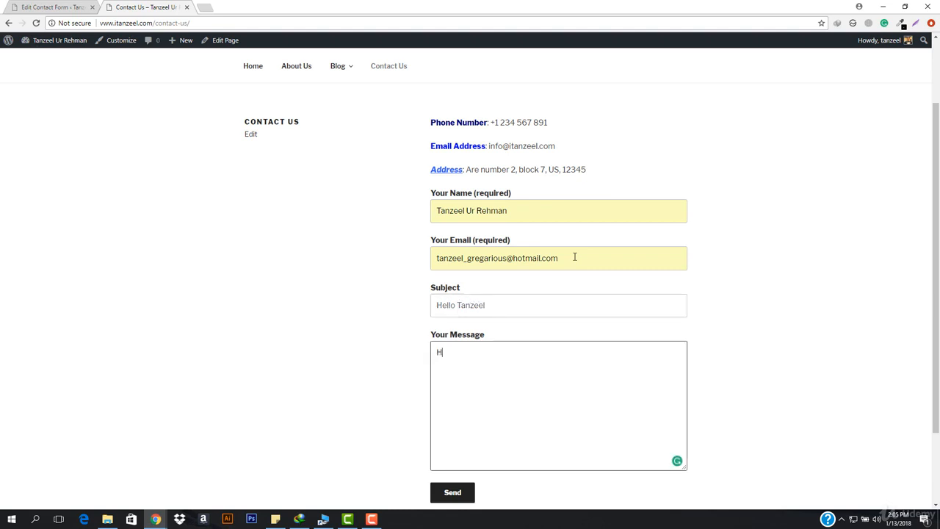
pyautogui.write('ey Tanzeel I need a help with')
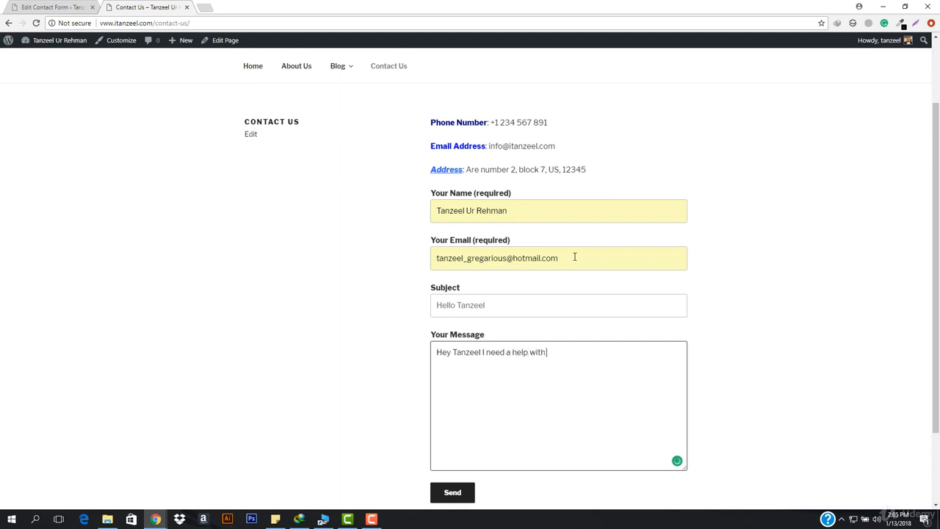
pyautogui.write(' my Website')
pyautogui.scroll(-2, 574, 256)
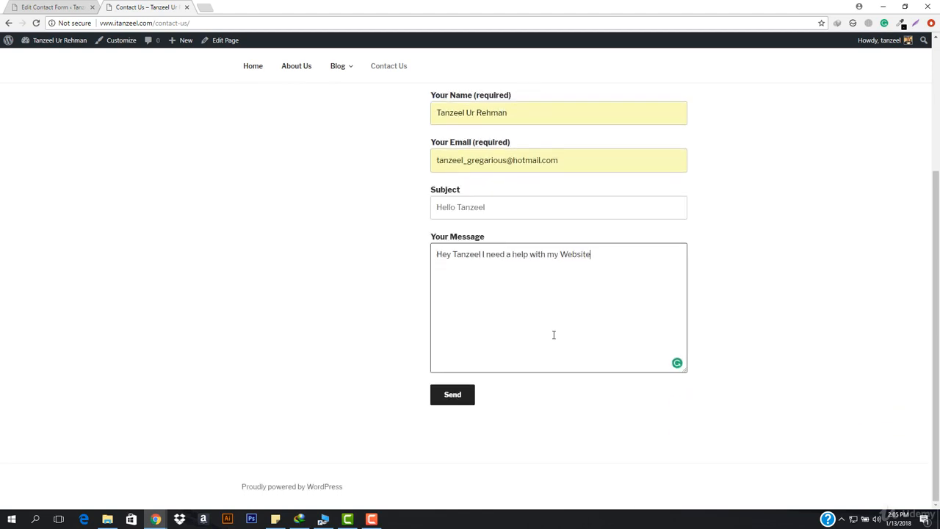
pyautogui.click(466, 395)
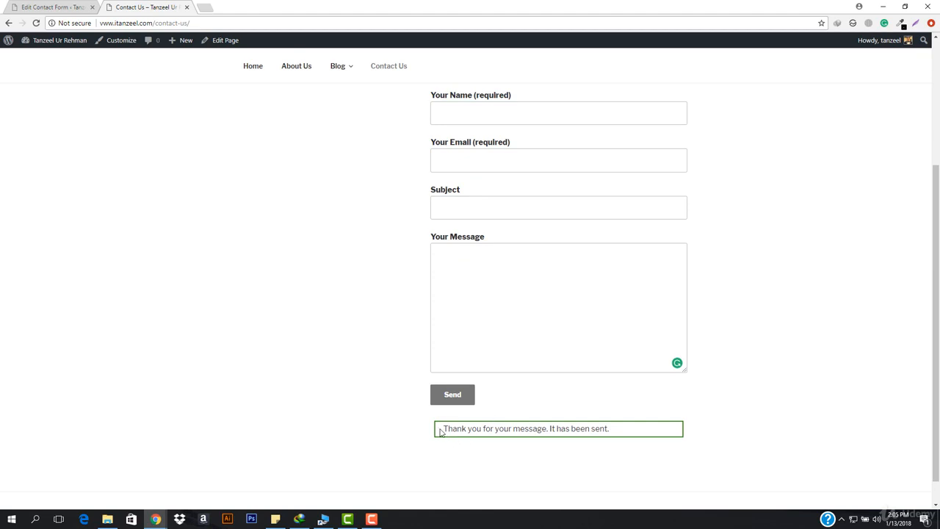
pyautogui.moveTo(439, 429); pyautogui.dragTo(640, 438)
pyautogui.click(640, 438)
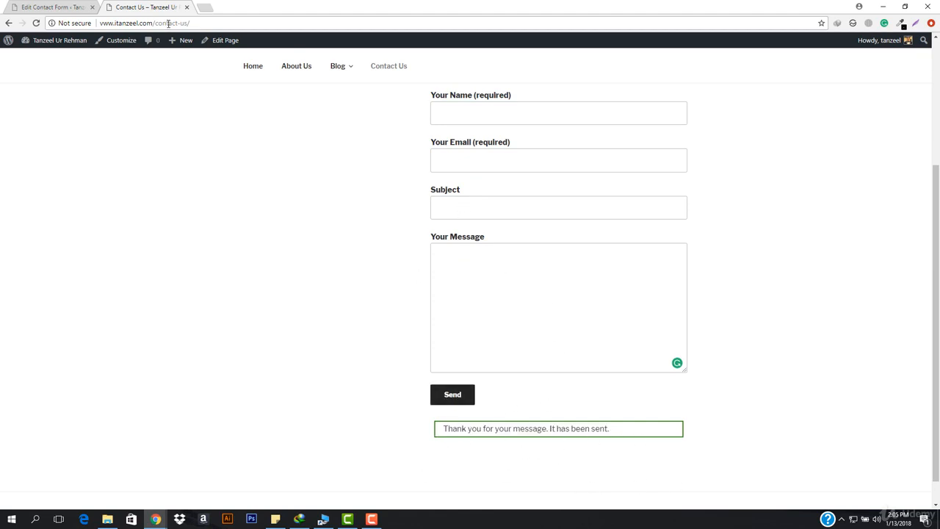
pyautogui.scroll(3, 375, 159)
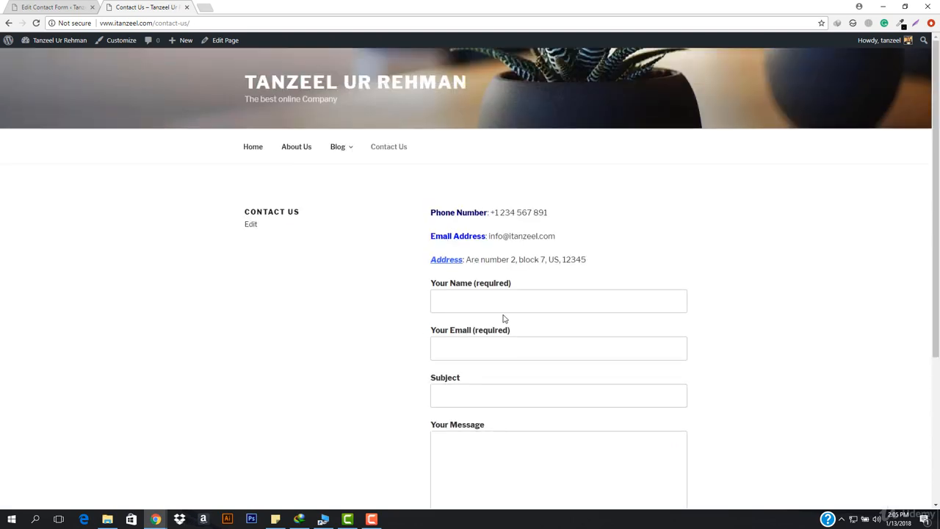
# Open Gmail in a new browser tab and open the test message from the contact form in the Spam folder
pyautogui.click(205, 7)
pyautogui.write('gm')
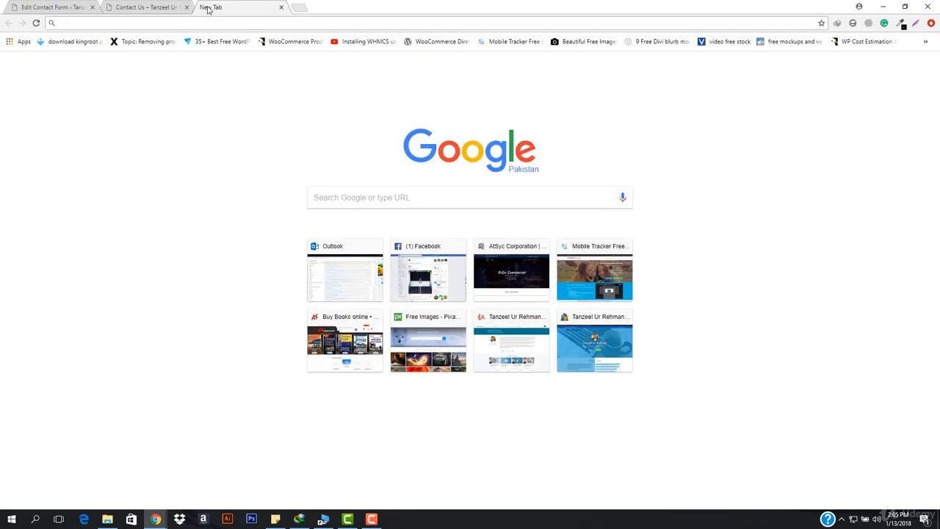
pyautogui.press('Return')
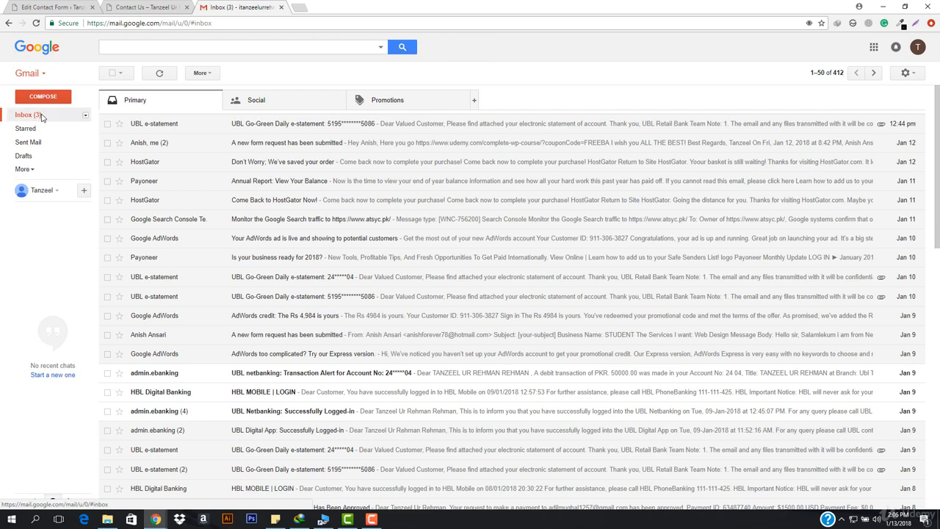
pyautogui.click(24, 169)
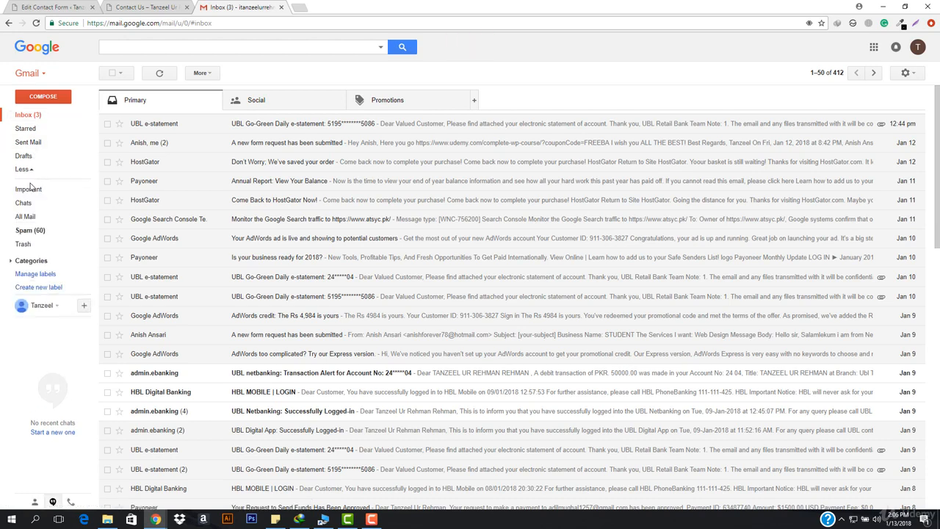
pyautogui.click(28, 231)
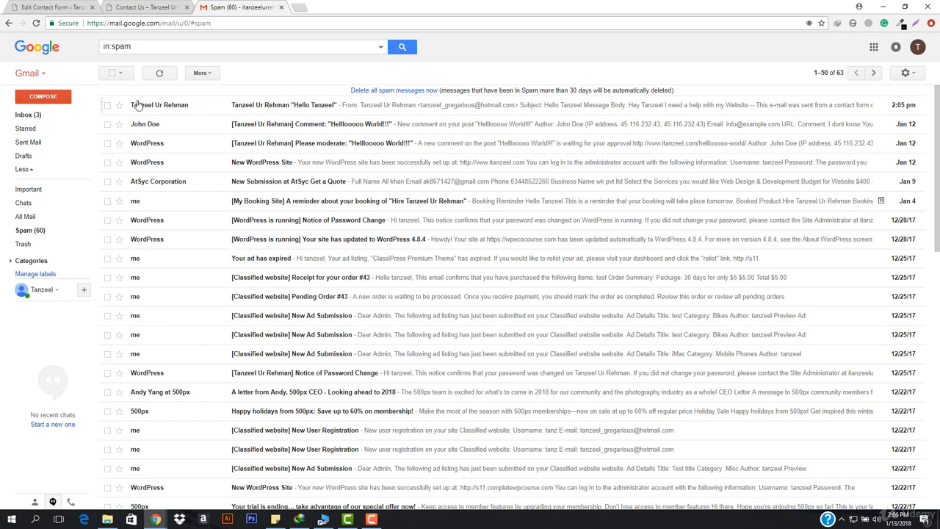
pyautogui.click(269, 109)
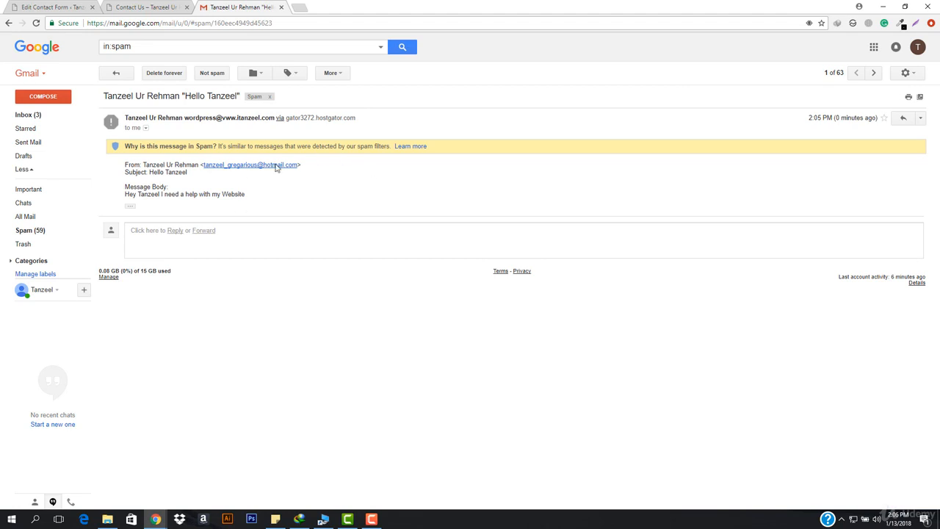
# Review the contact form on the Contact Us page again and return to the Contact form 1 template
pyautogui.click(110, 5)
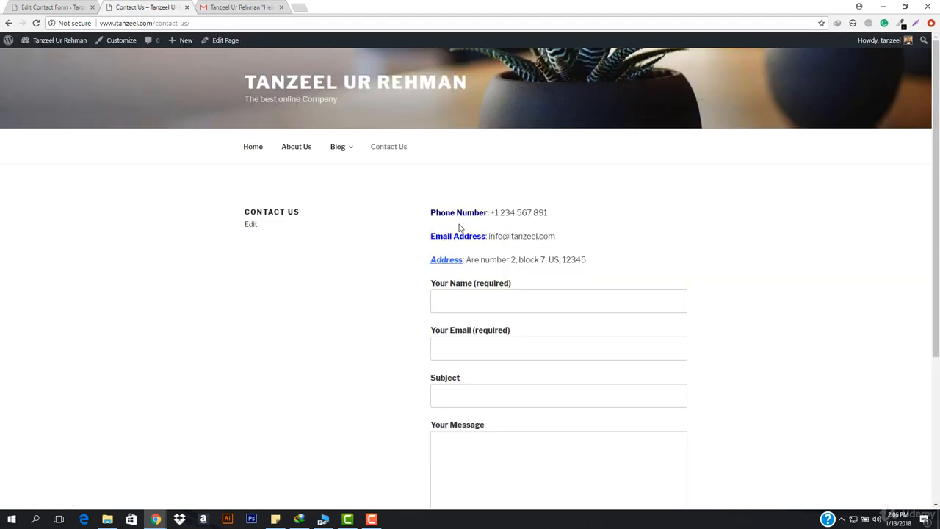
pyautogui.scroll(-3, 540, 312)
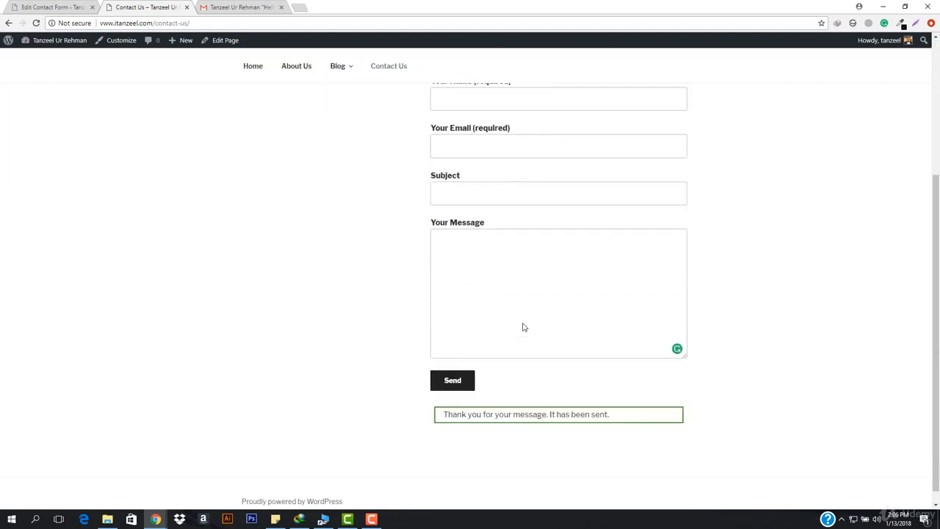
pyautogui.scroll(3, 526, 300)
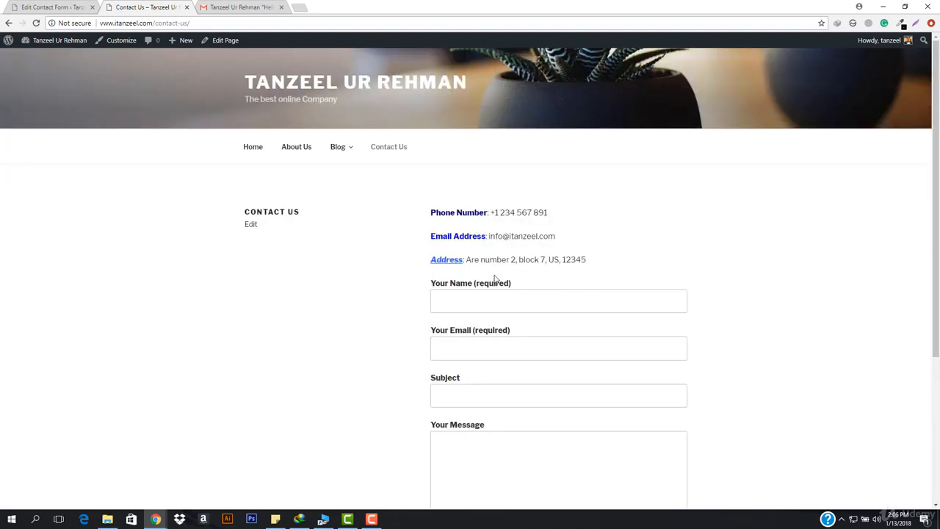
pyautogui.scroll(-1, 585, 373)
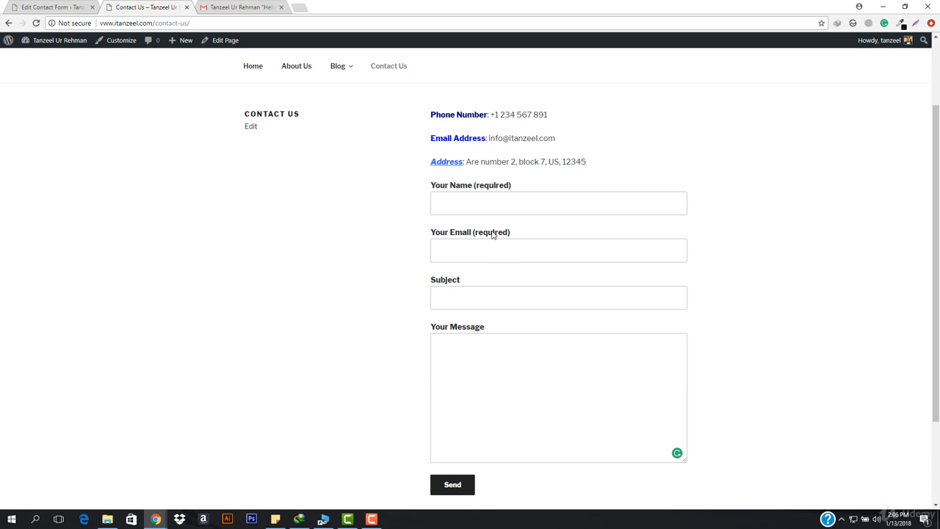
pyautogui.scroll(-2, 514, 432)
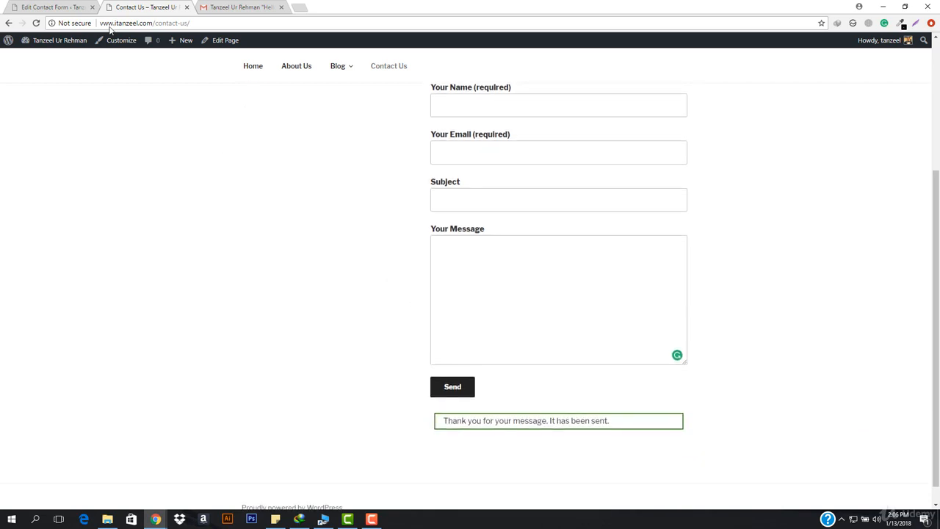
pyautogui.click(74, 4)
pyautogui.scroll(-1, 243, 381)
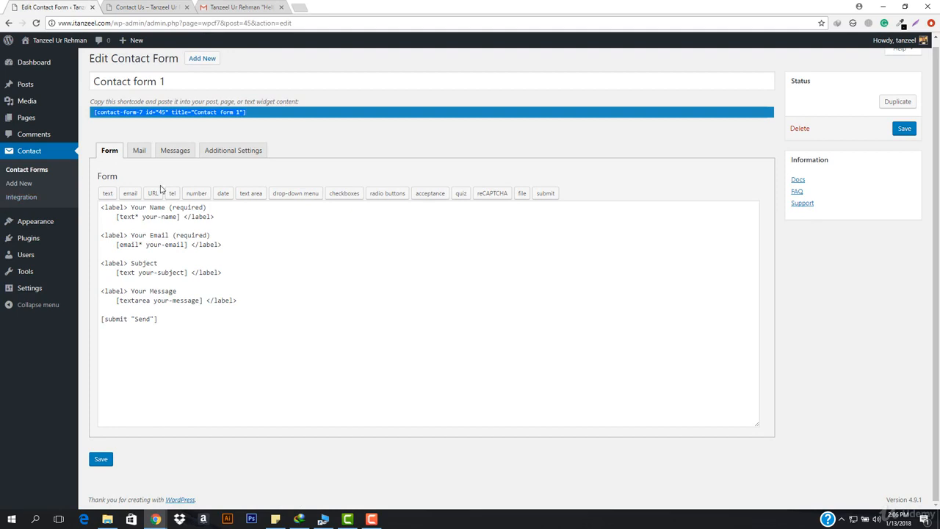
pyautogui.scroll(1, 225, 274)
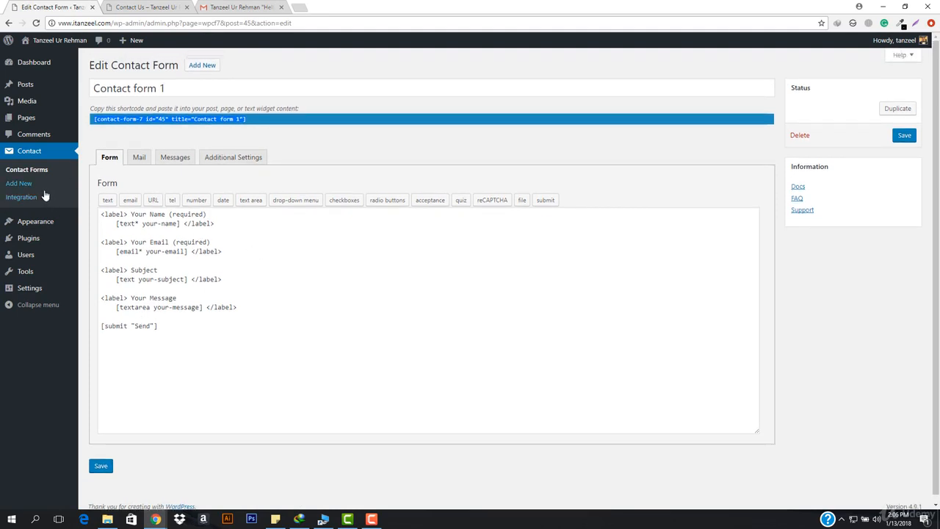
# Open the WordPress dashboard home screen and look over its overview and activity sections
pyautogui.moveTo(40, 241)
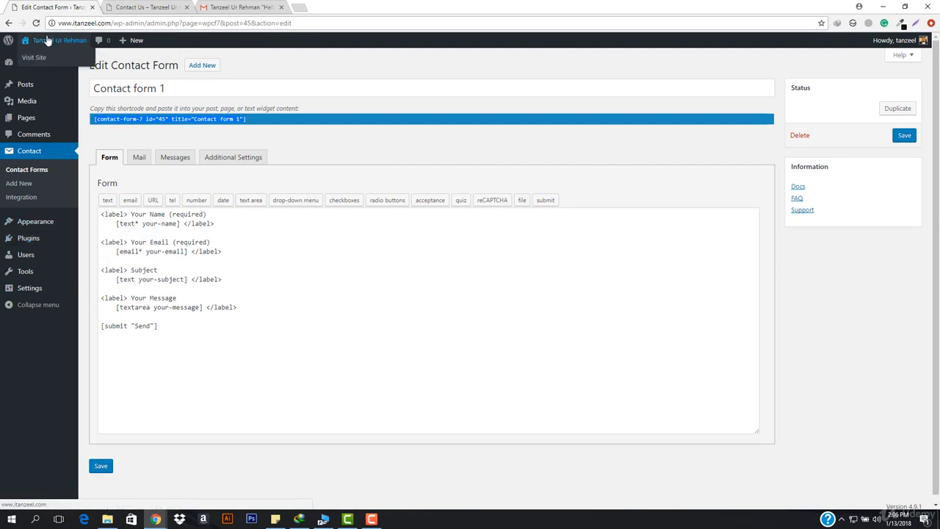
pyautogui.moveTo(56, 65)
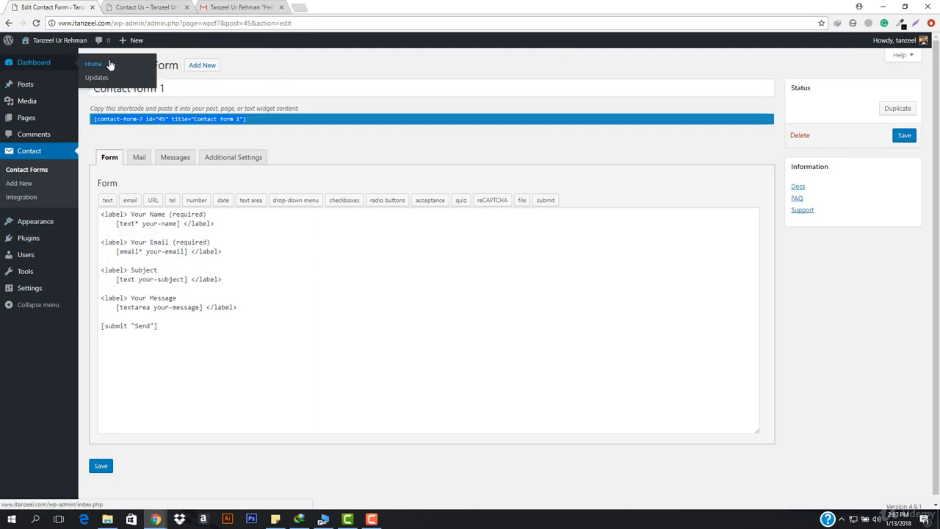
pyautogui.click(107, 64)
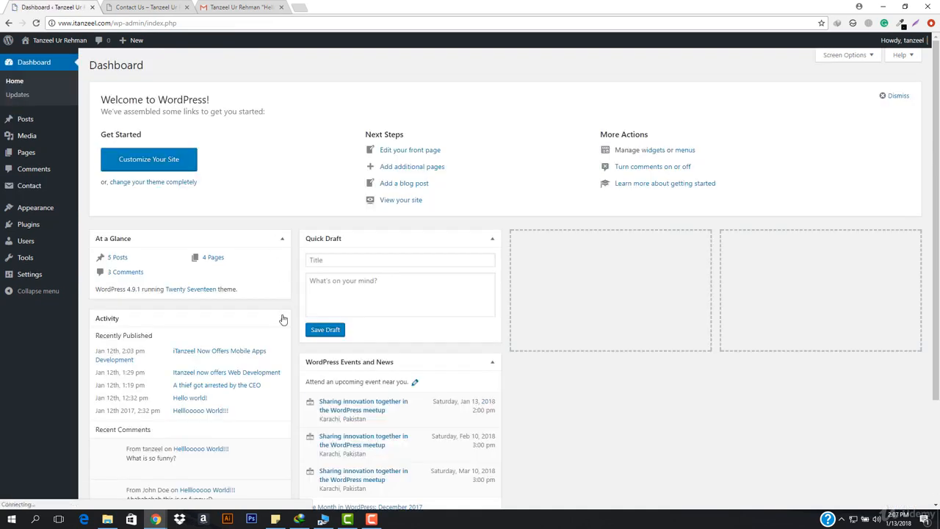
pyautogui.scroll(-3, 272, 312)
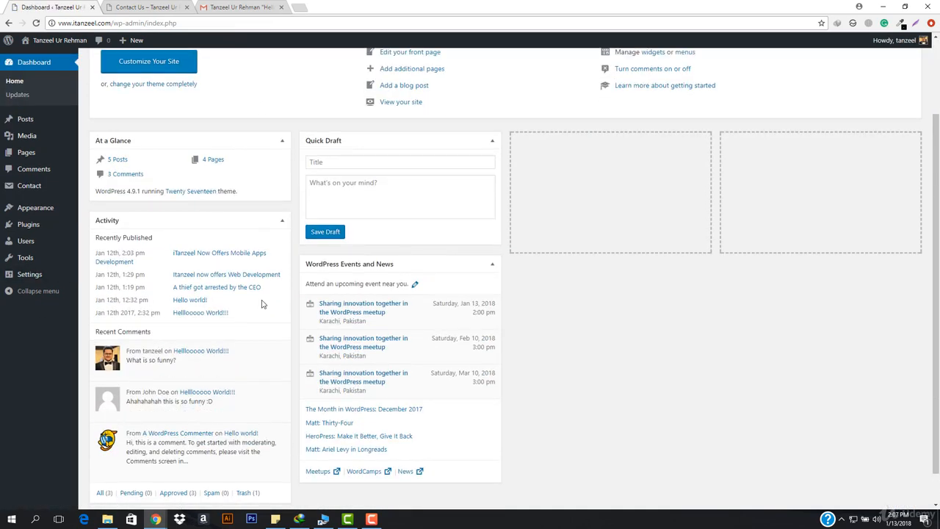
pyautogui.scroll(3, 335, 237)
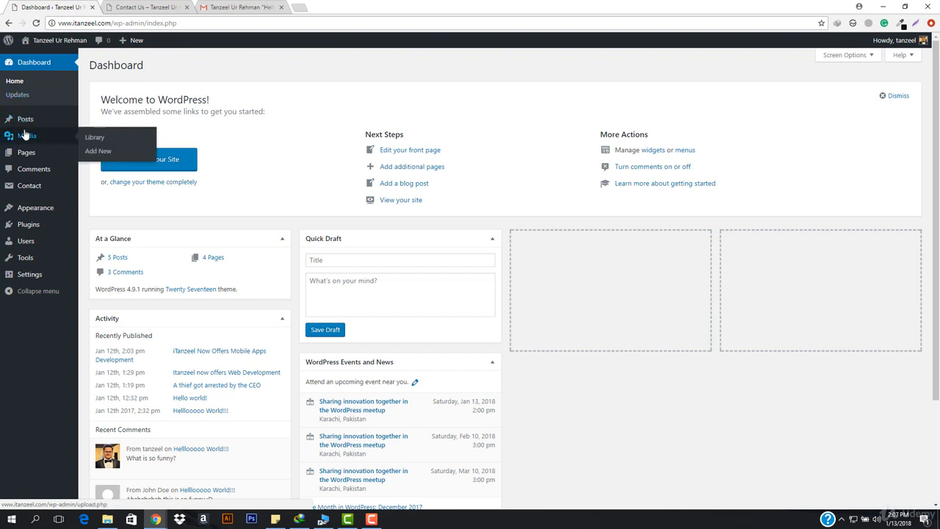
pyautogui.moveTo(32, 127)
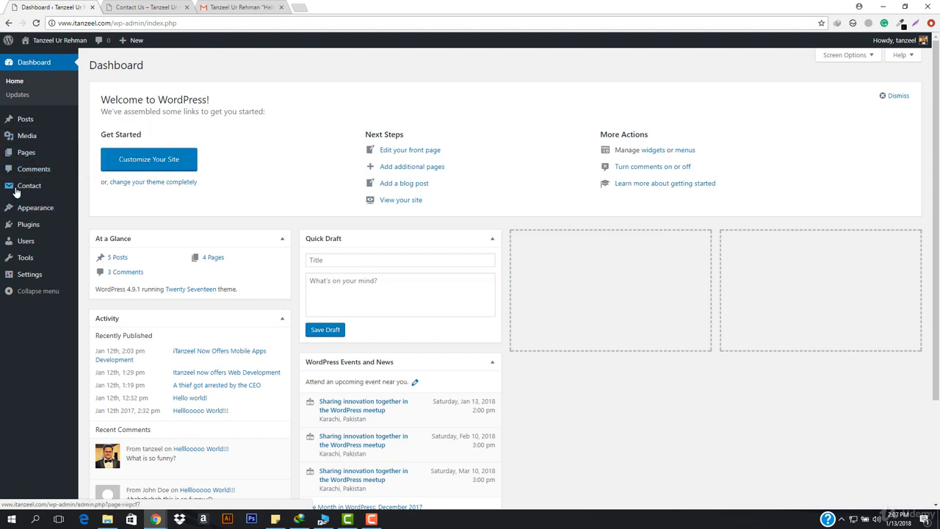
pyautogui.moveTo(41, 190)
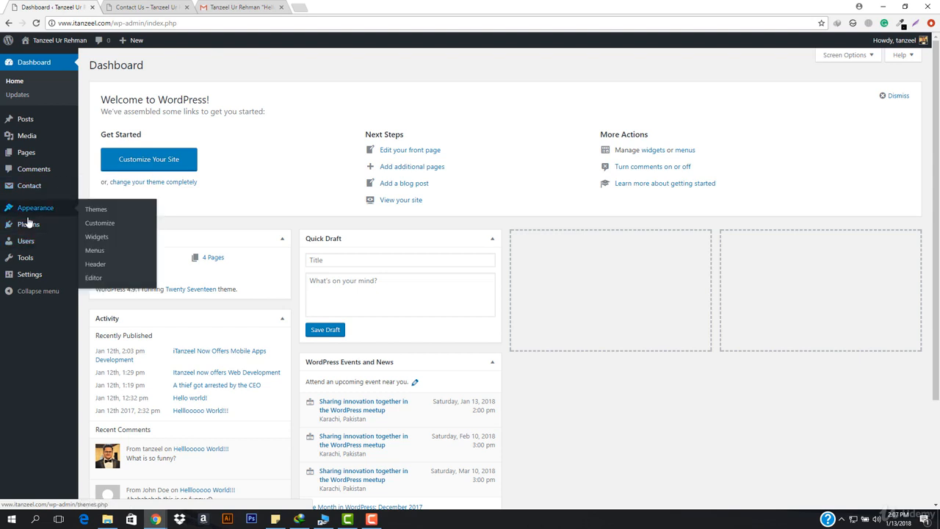
pyautogui.moveTo(36, 212)
pyautogui.moveTo(22, 241)
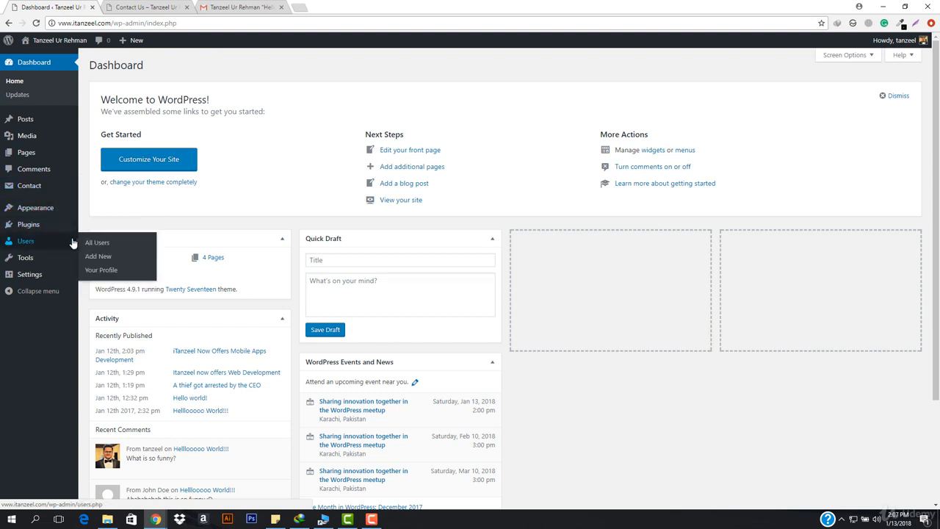